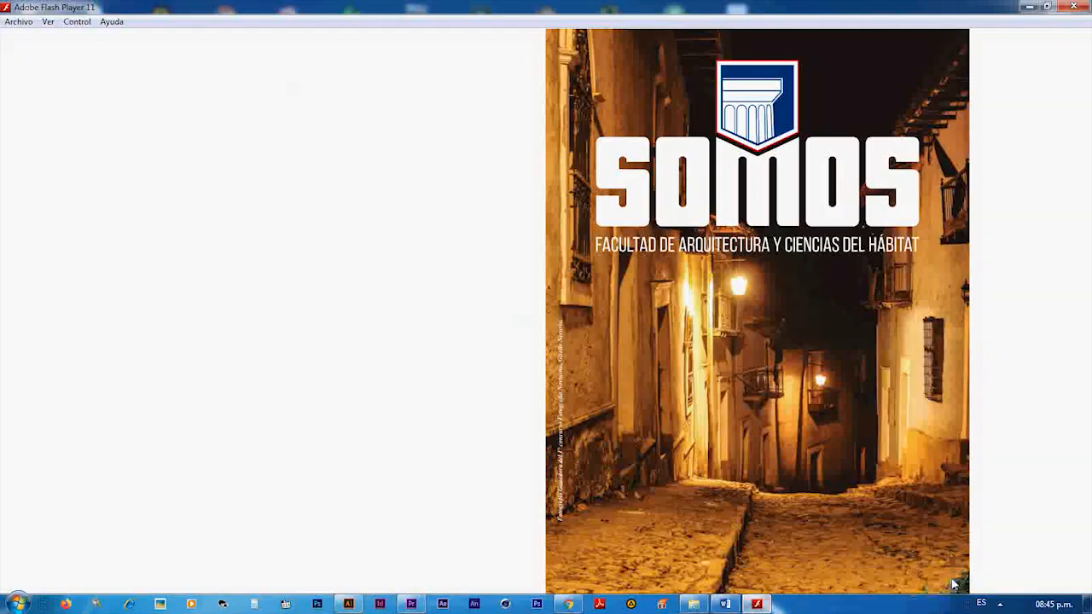
Page through the SOMOS magazine from its cover to the Arquitectura teachers' portrait pages.
left_click_drag(952, 586, 538, 561)
left_click_drag(940, 580, 631, 604)
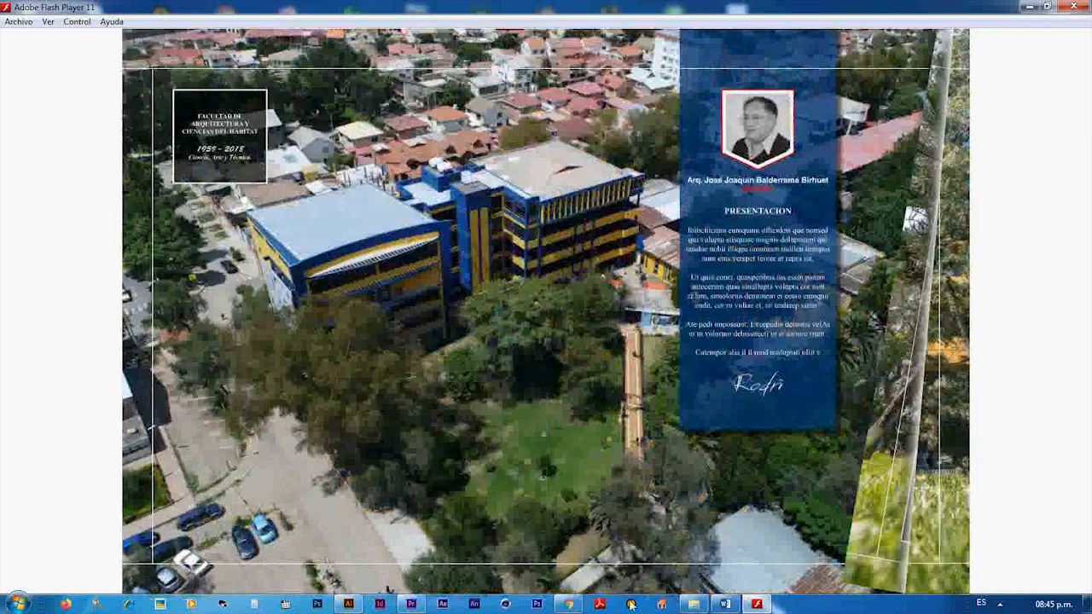
left_click_drag(950, 590, 543, 564)
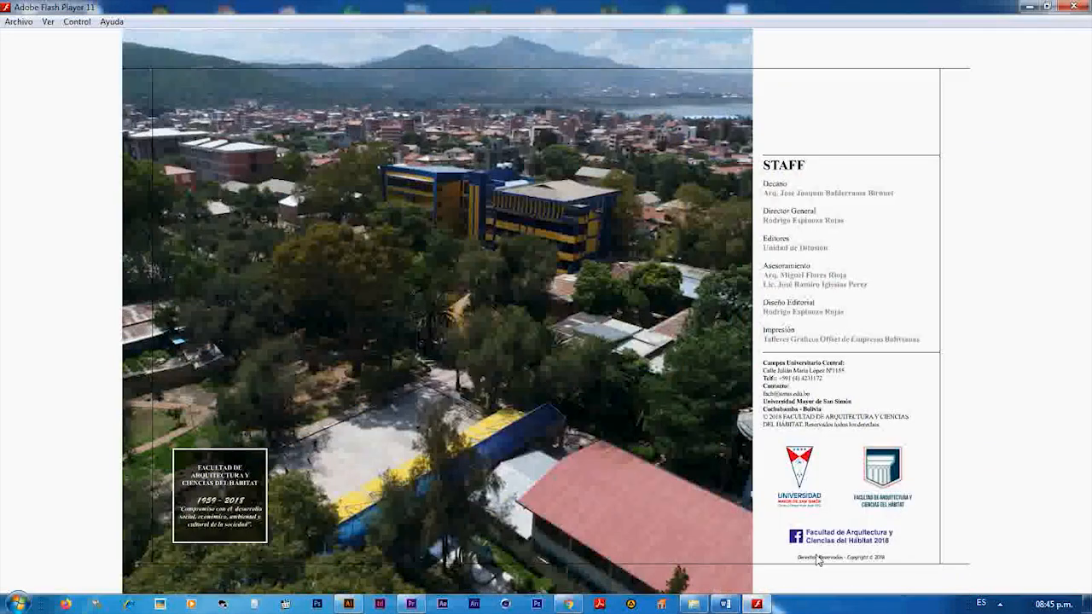
left_click(948, 584)
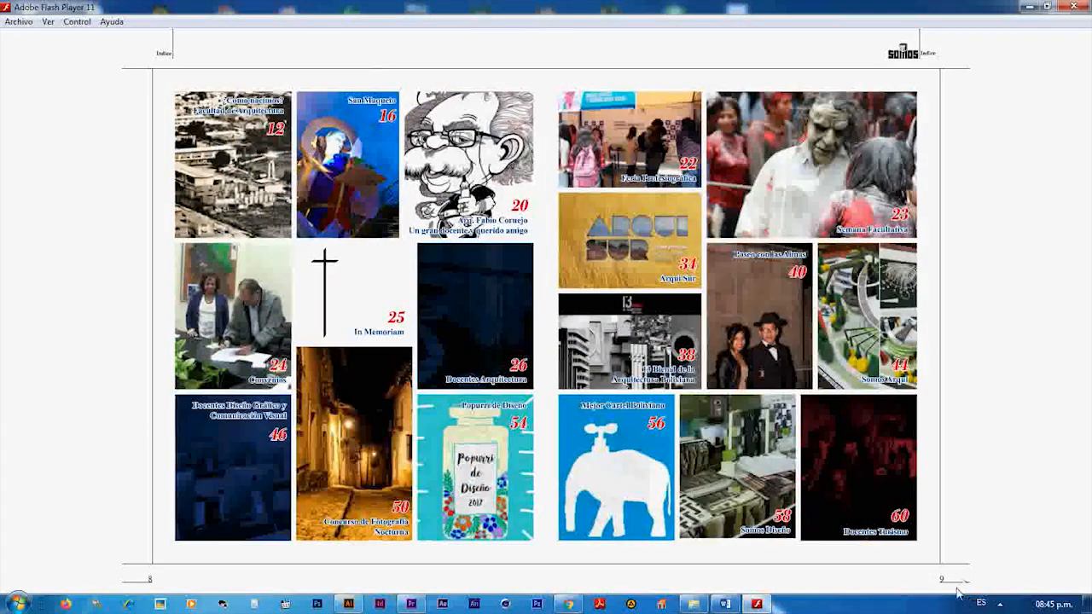
left_click_drag(956, 590, 542, 584)
left_click_drag(951, 585, 575, 598)
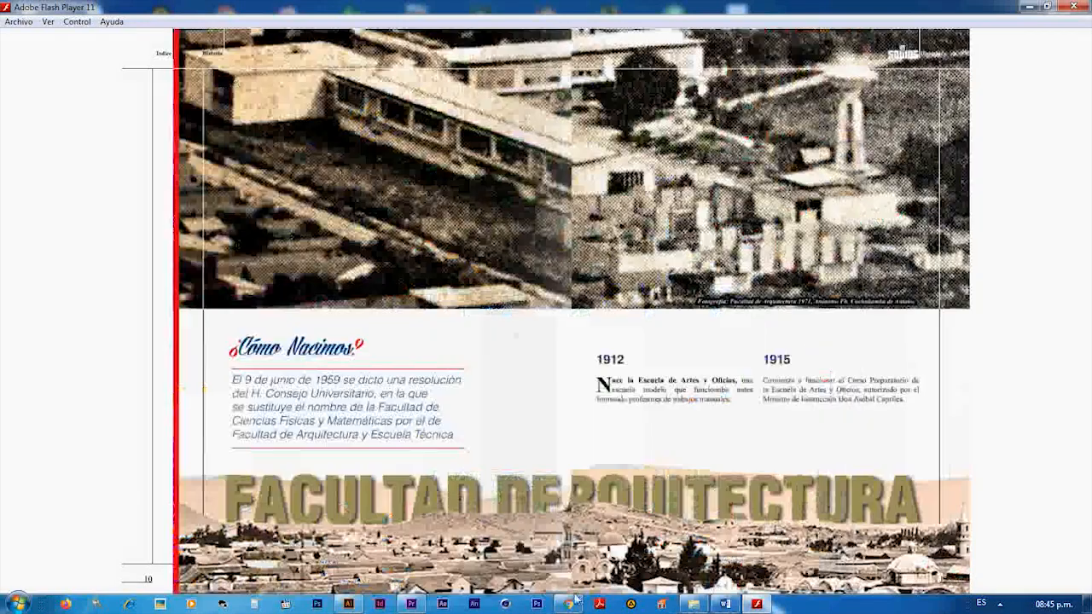
left_click(950, 588)
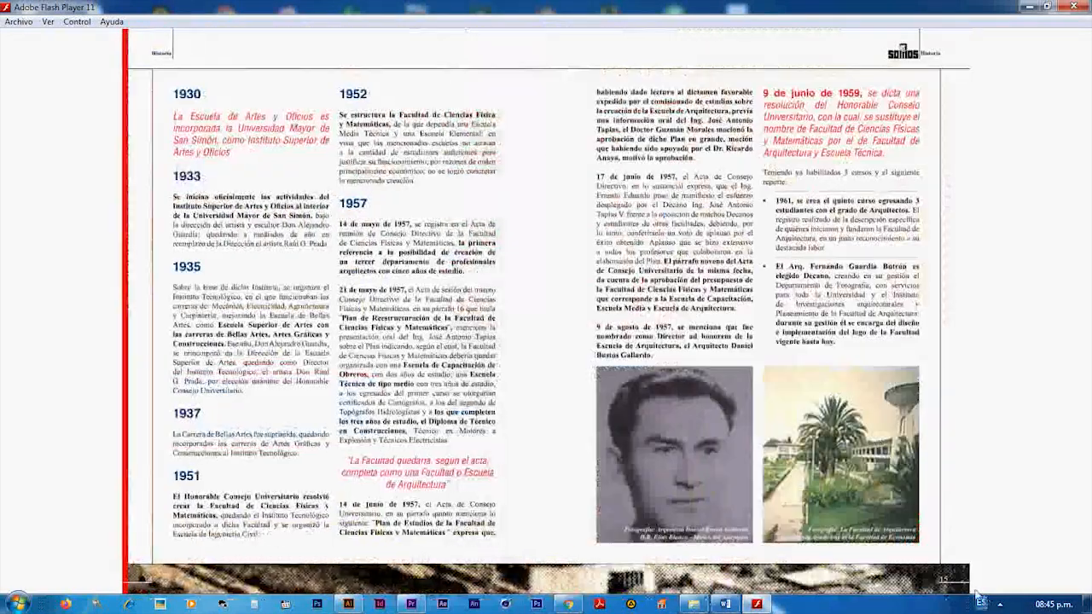
left_click(945, 580)
left_click(955, 576)
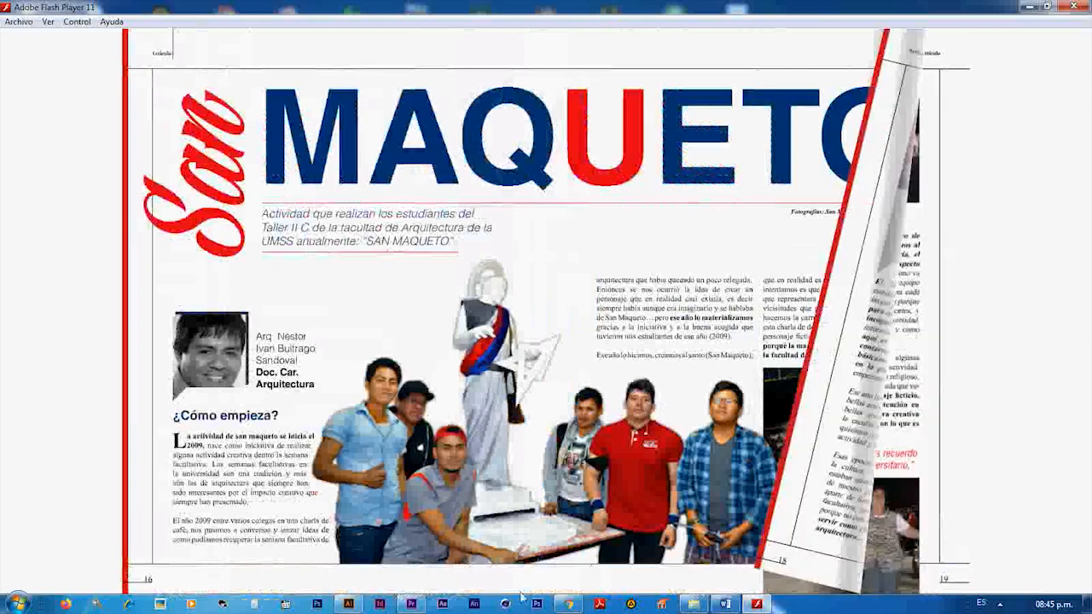
left_click_drag(944, 589, 404, 539)
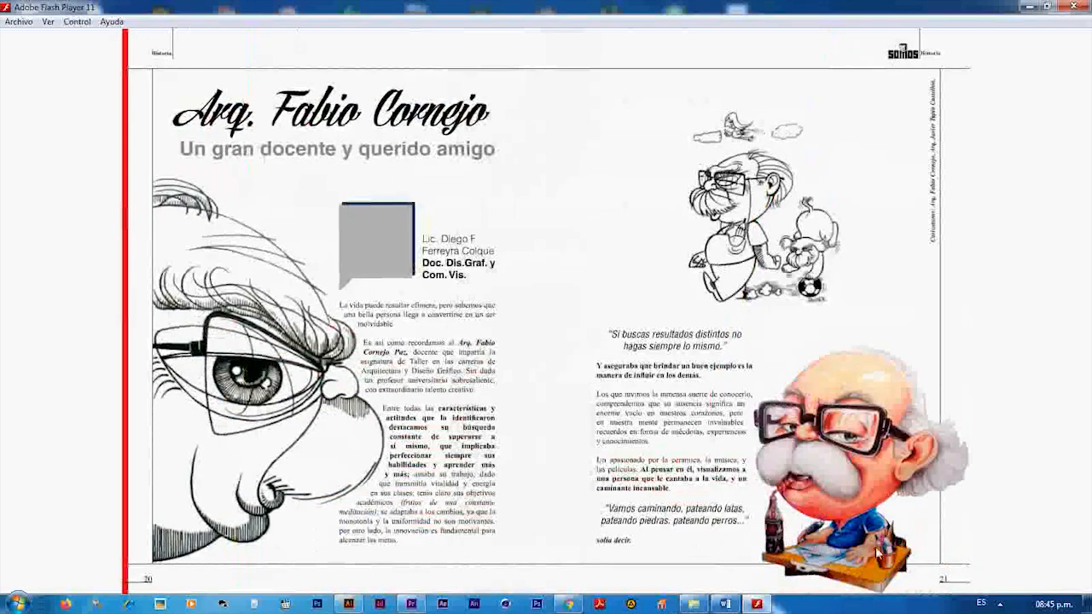
left_click(958, 585)
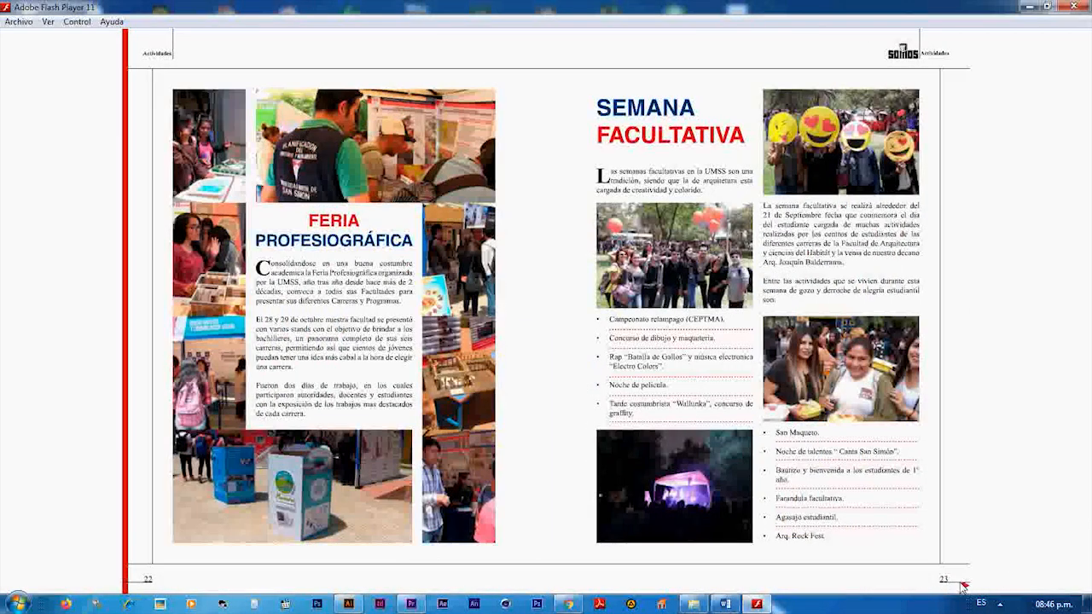
left_click(962, 586)
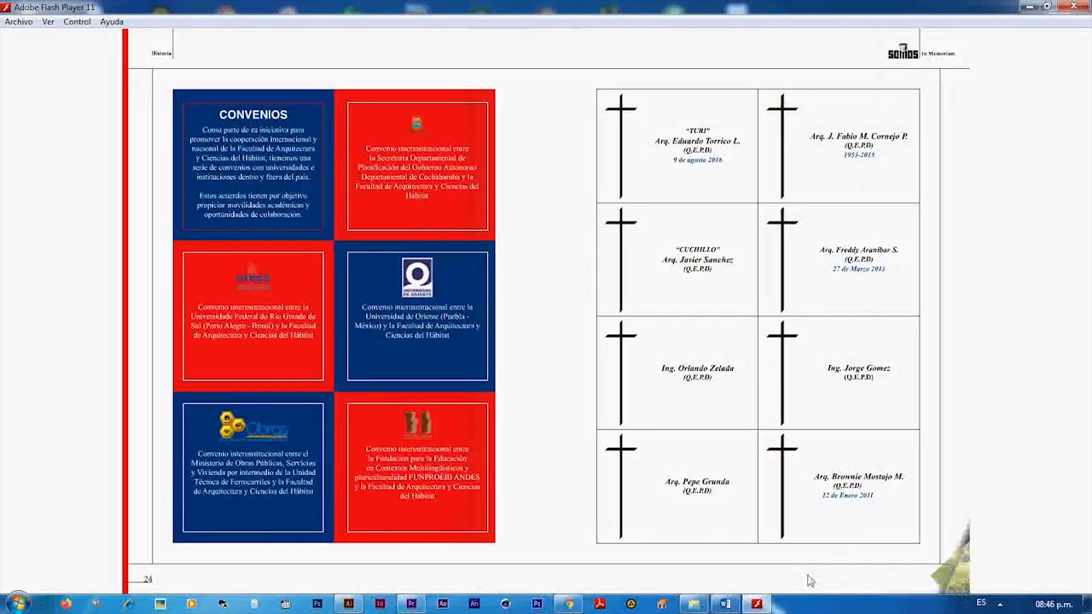
left_click_drag(809, 581, 623, 573)
left_click_drag(962, 587, 620, 569)
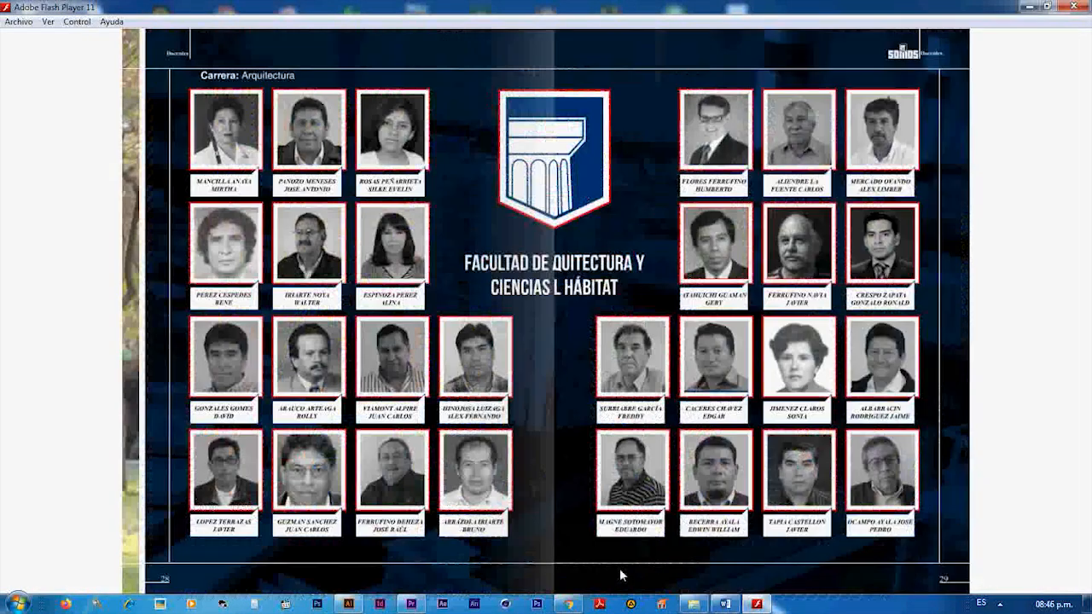
left_click(972, 578)
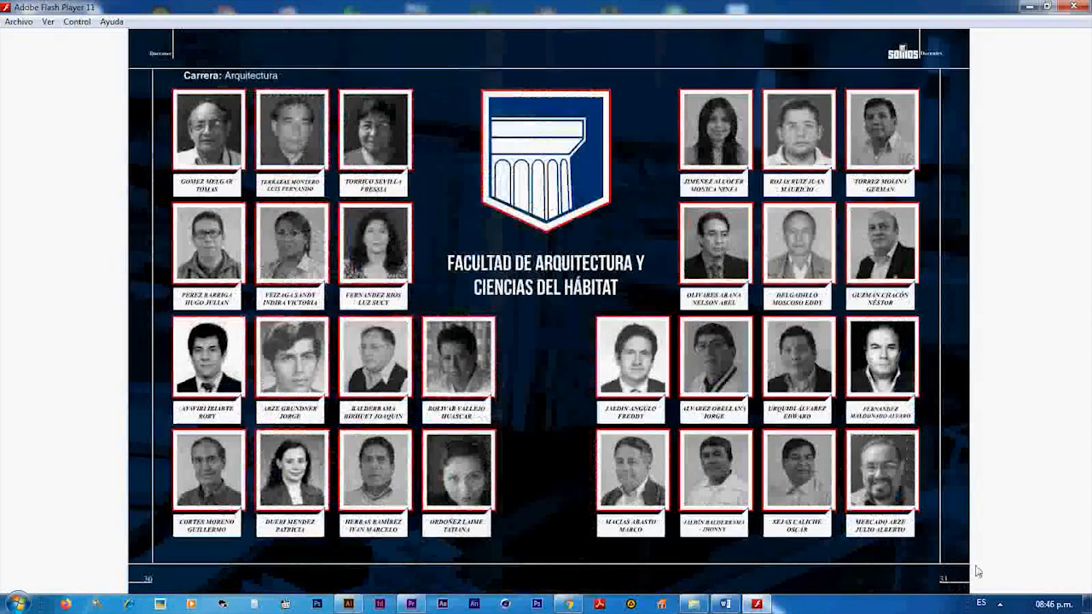
left_click(974, 578)
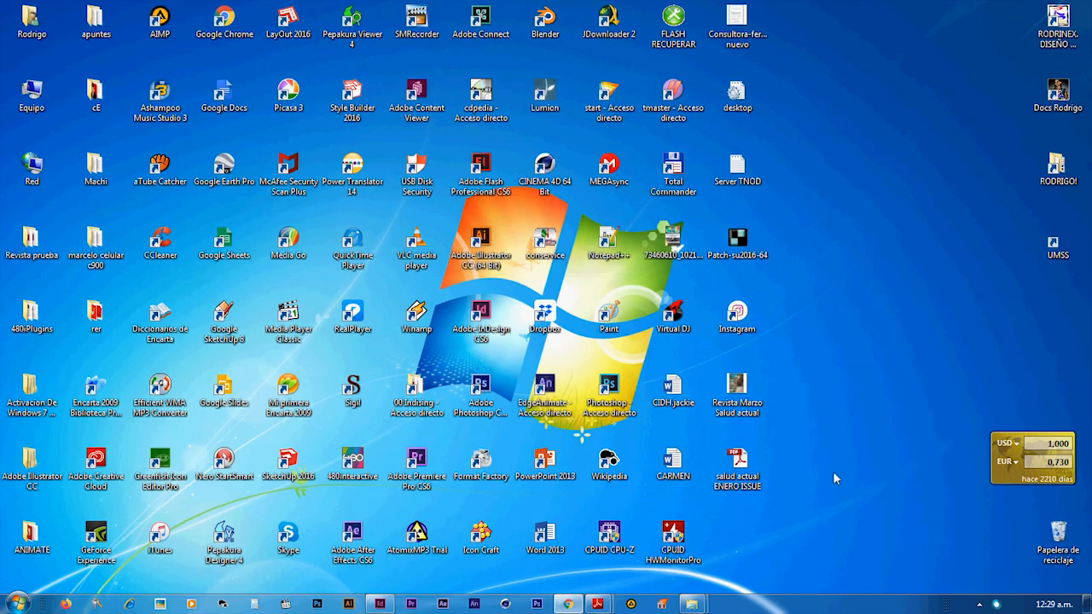
Open the salud actual ENERO ISSUE PDF, browse its first six pages at full-page view, and close it.
double_click(738, 465)
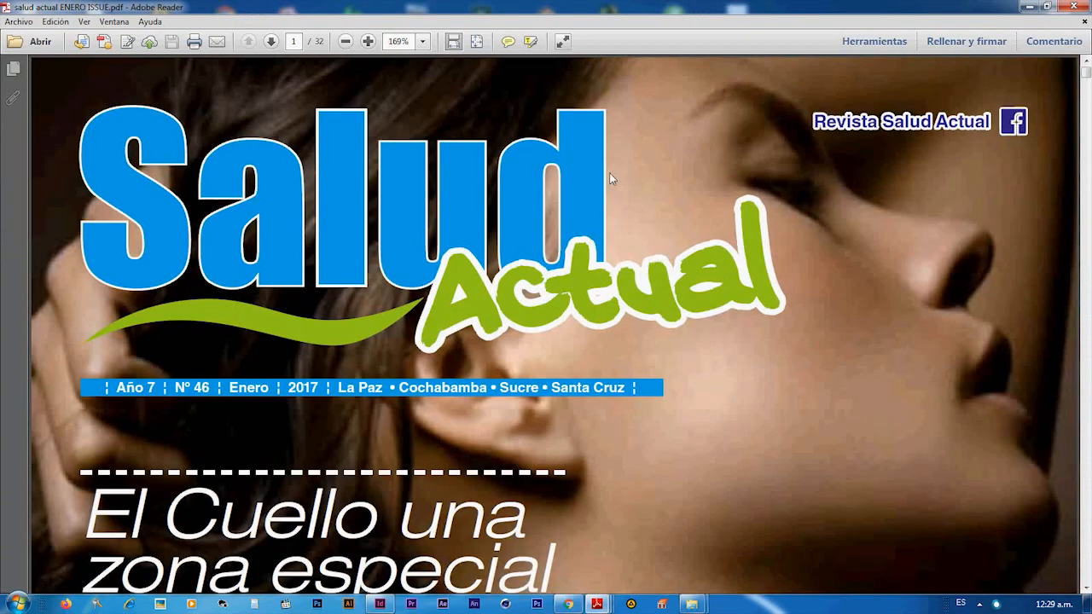
left_click(476, 41)
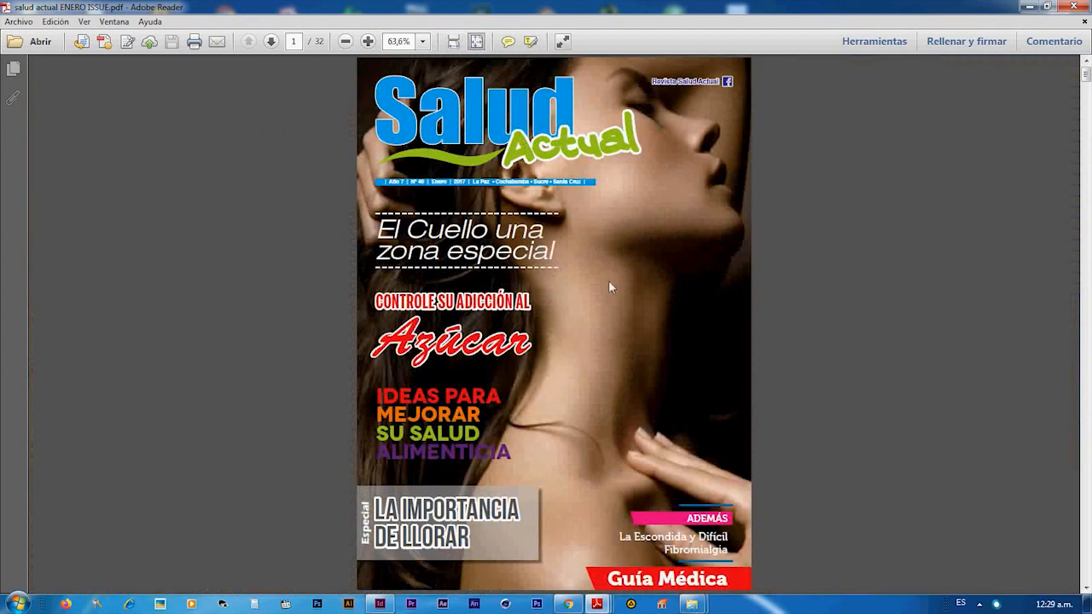
scroll(608, 279, "down", 1)
scroll(608, 280, "down", 4)
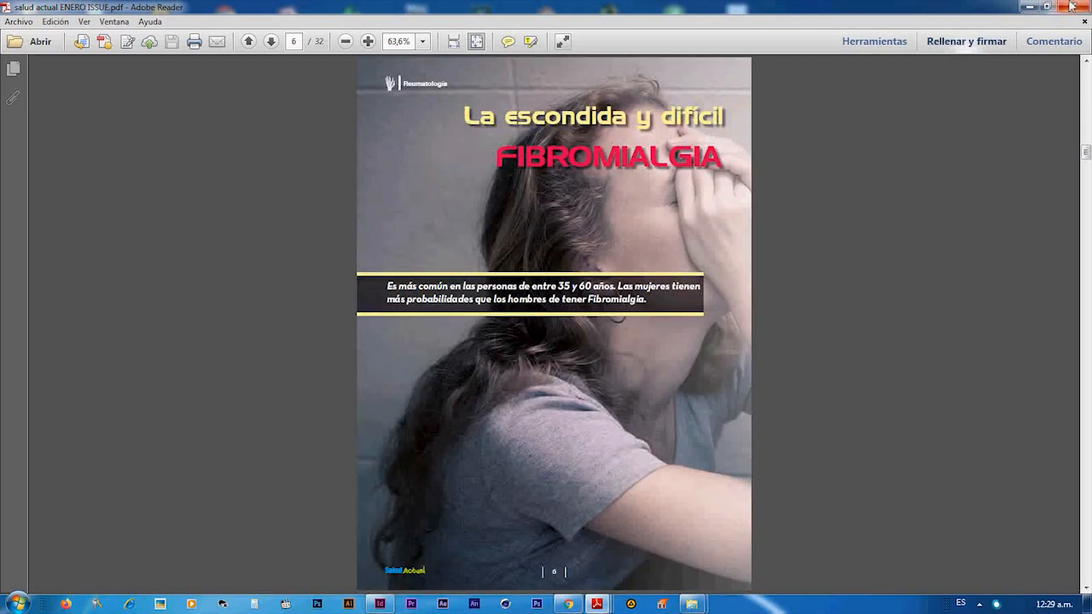
left_click(1069, 6)
Switch to InDesign and start a new two-page document based on the DOBLE OFICIO preset.
left_click(382, 605)
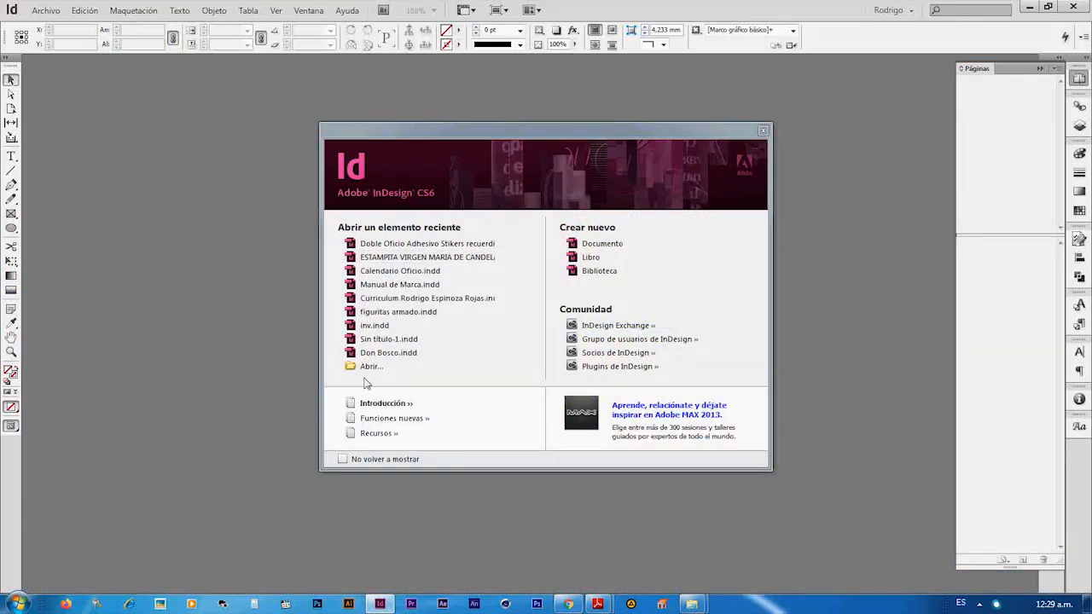
left_click(633, 250)
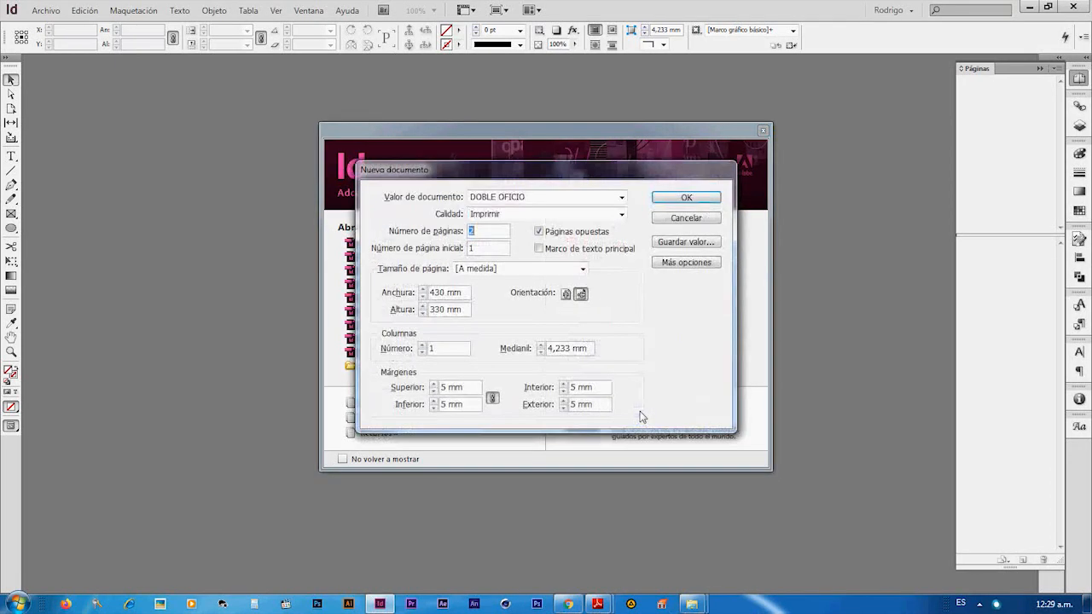
left_click(573, 197)
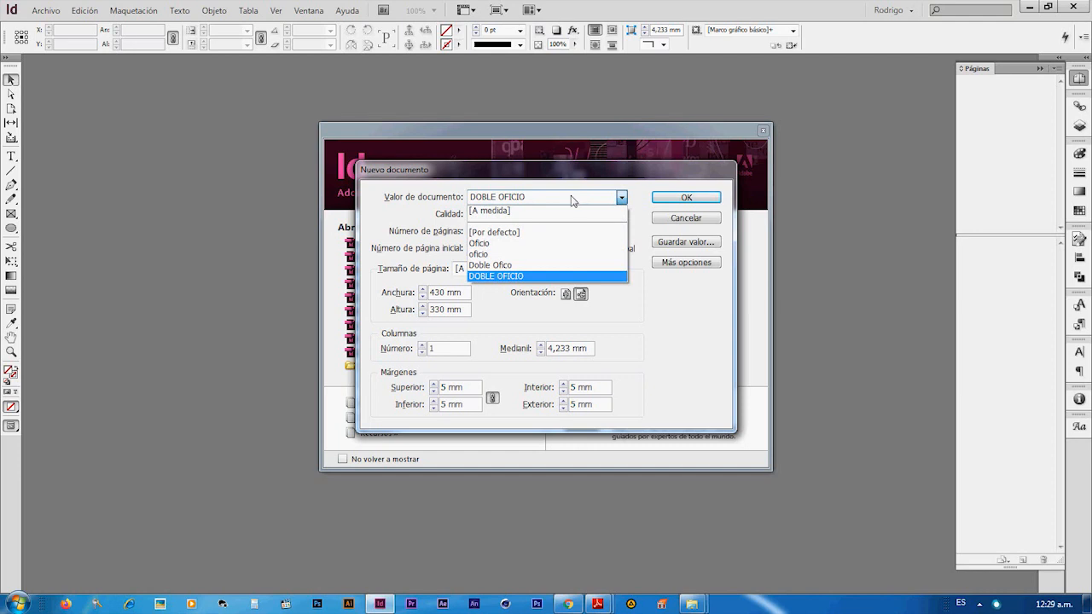
left_click(575, 198)
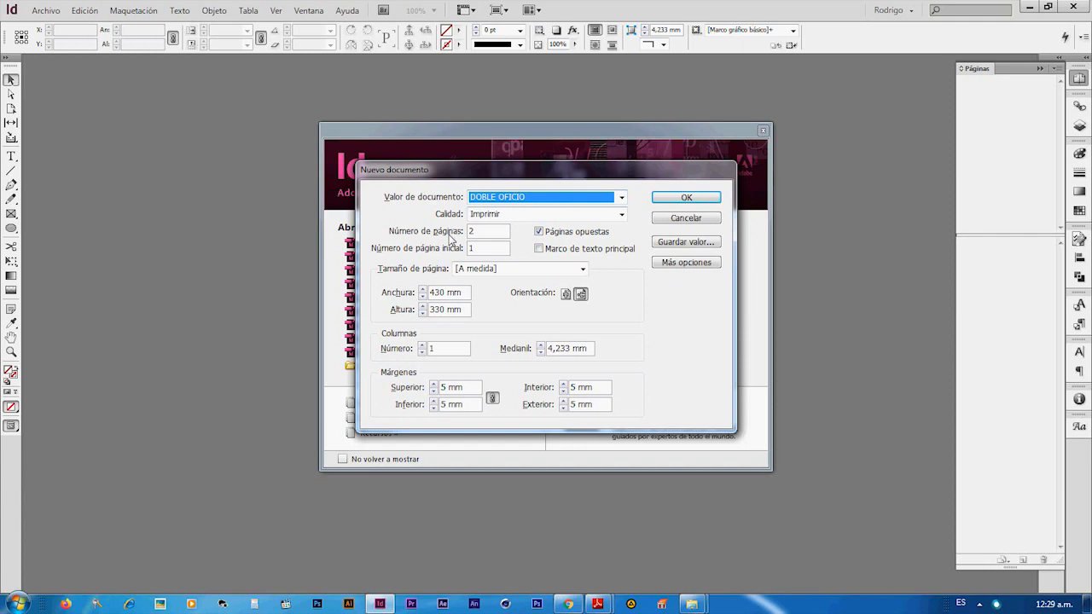
left_click(482, 236)
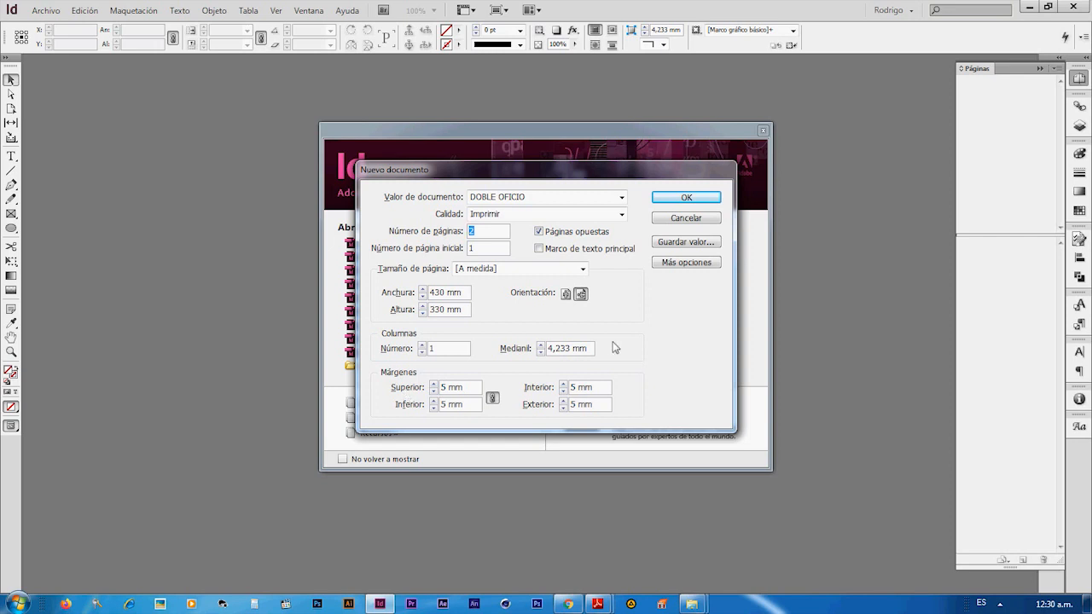
Set the column gutter to 0 mm and the column count to 2, and create the document.
left_click_drag(588, 354, 517, 355)
type("0")
key("shift+Tab")
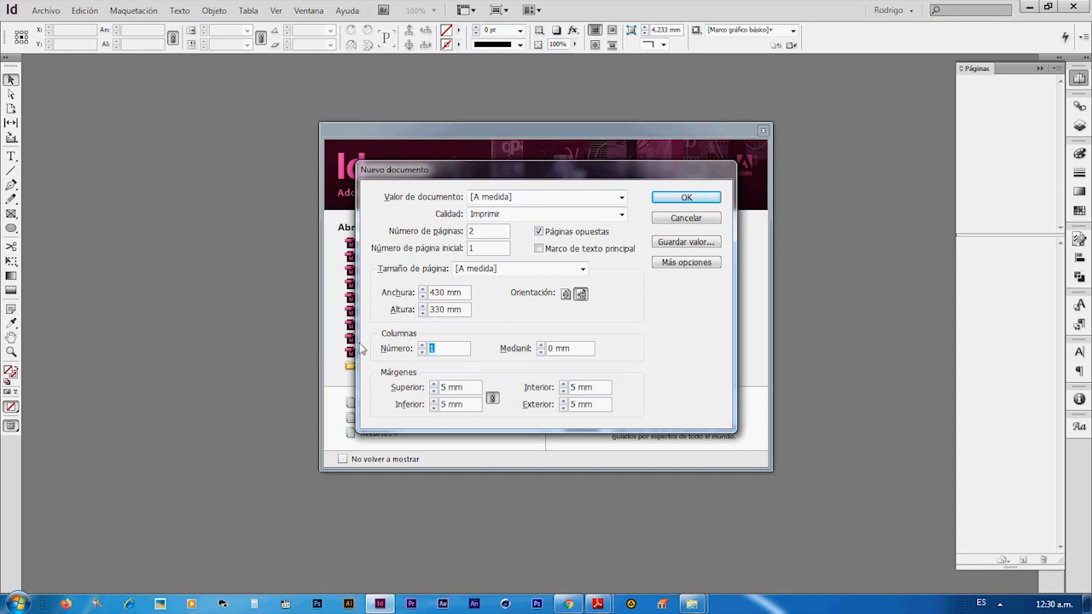
type("2")
left_click(693, 197)
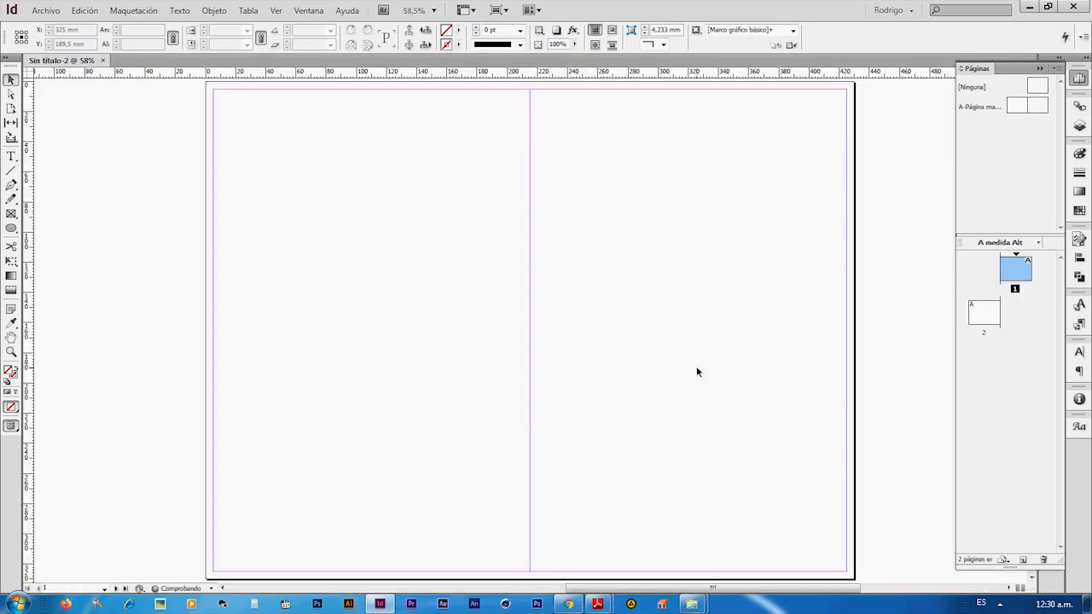
Choose the salud actual ENERO ISSUE PDF from the desktop for placing, with its import options shown.
key("ctrl+minus")
key("ctrl+minus")
key("ctrl+minus")
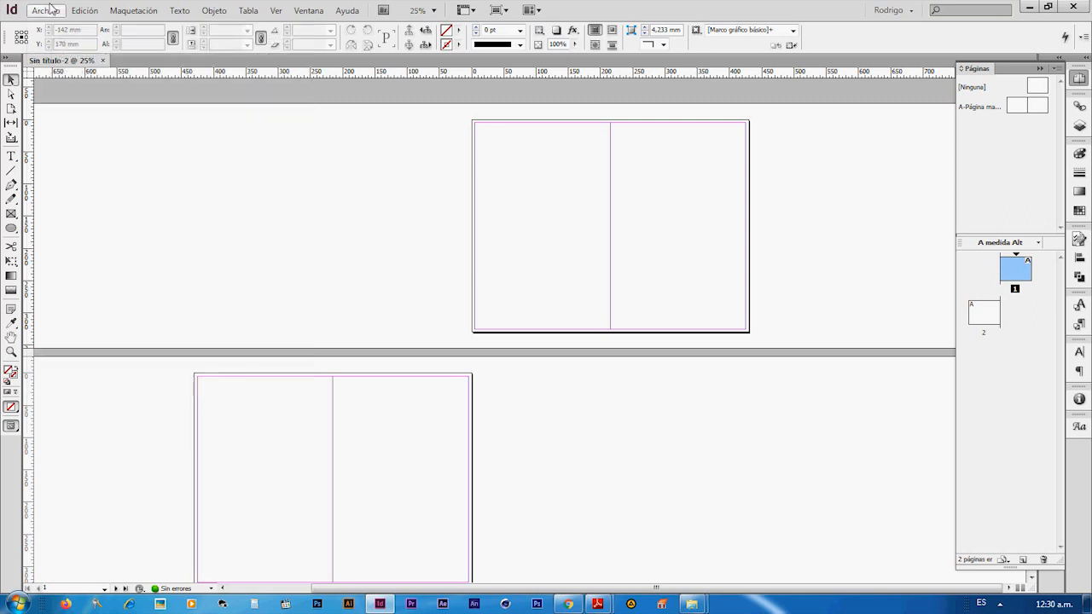
left_click(47, 9)
left_click(133, 215)
scroll(699, 299, "down", 6)
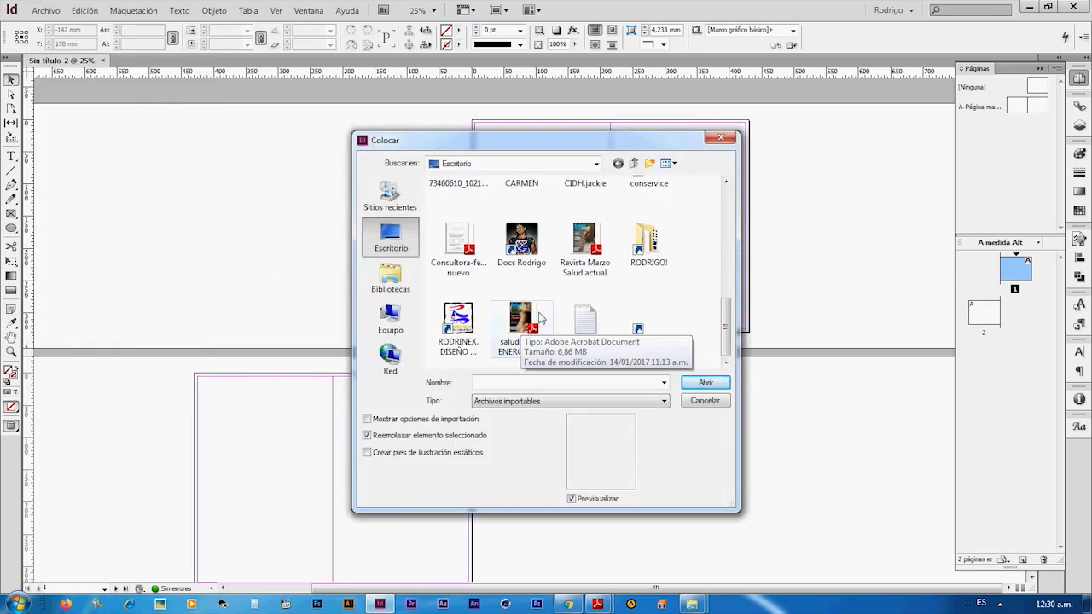
left_click(534, 324)
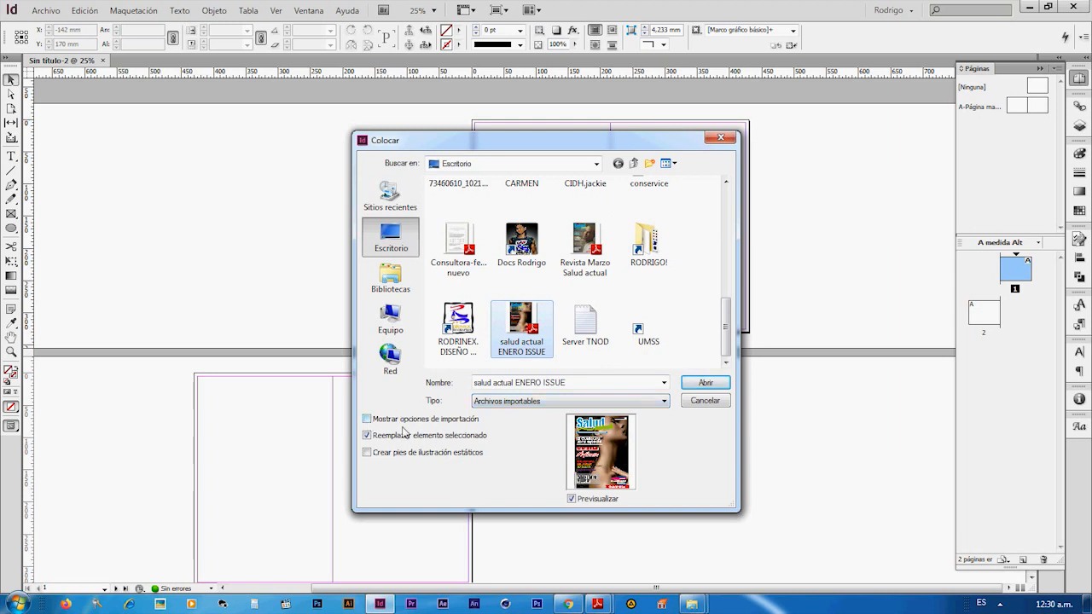
left_click(368, 420)
left_click(703, 382)
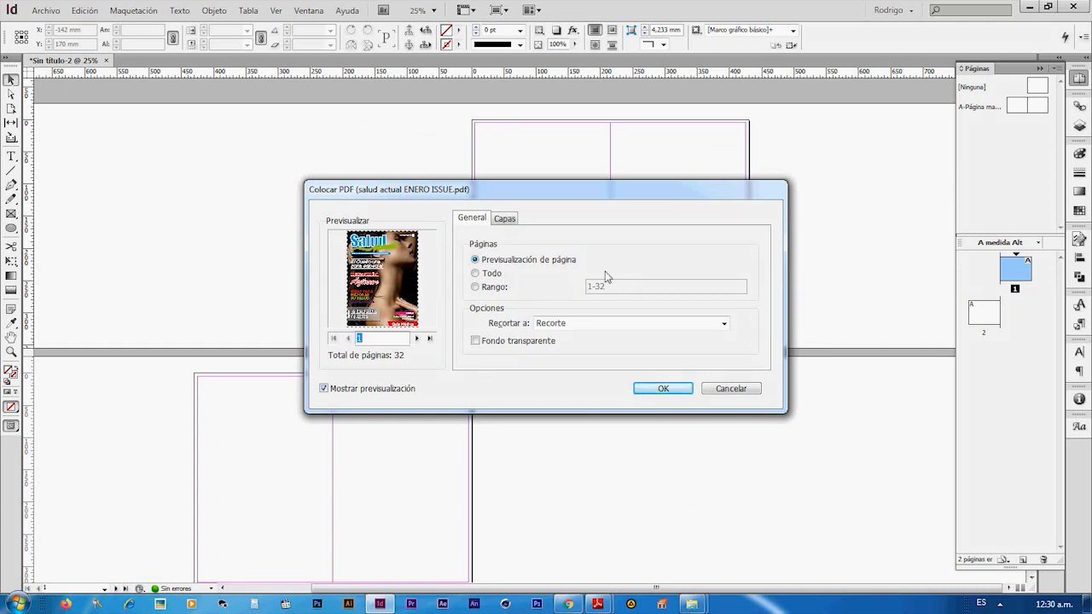
Set the PDF import to all pages cropped to Recorte, and load the pages for placement.
left_click(491, 274)
left_click(487, 277)
left_click(580, 322)
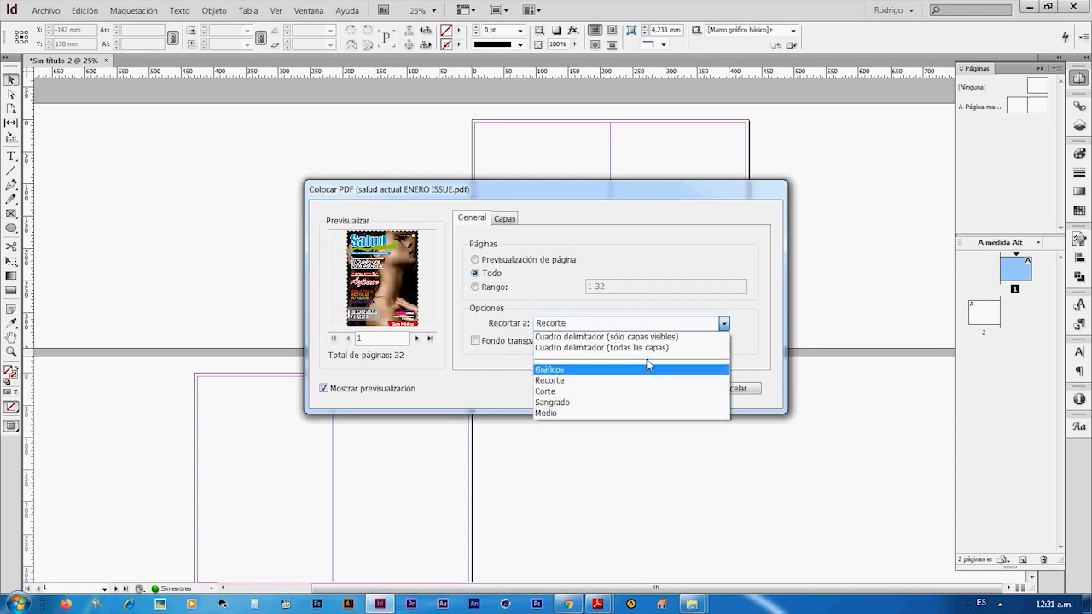
left_click(580, 384)
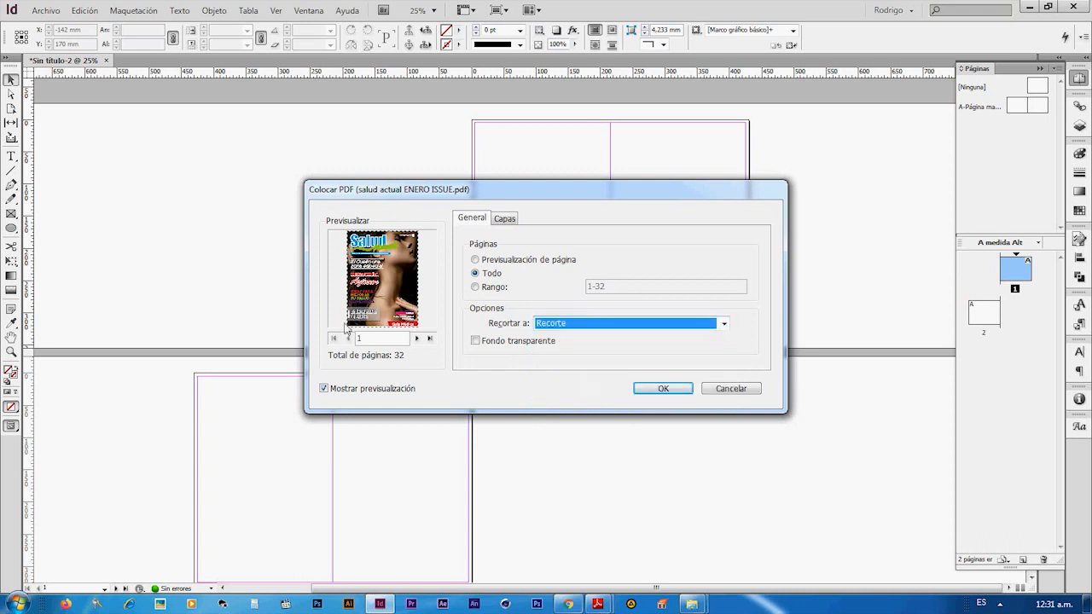
left_click(660, 389)
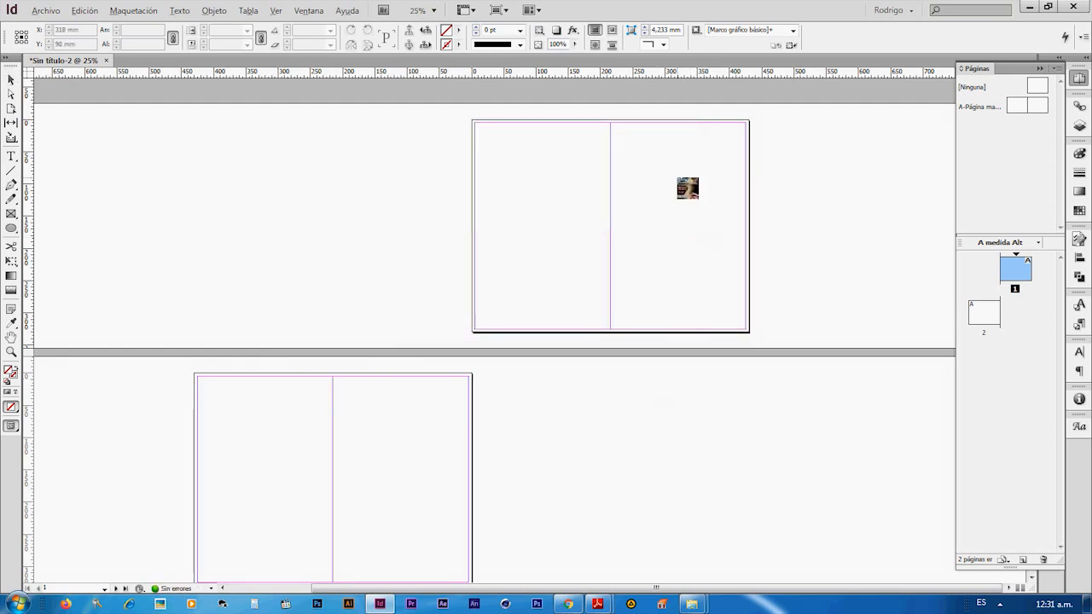
Insert 14 pages after page 1 based on the A master page.
scroll(677, 178, "down", 1)
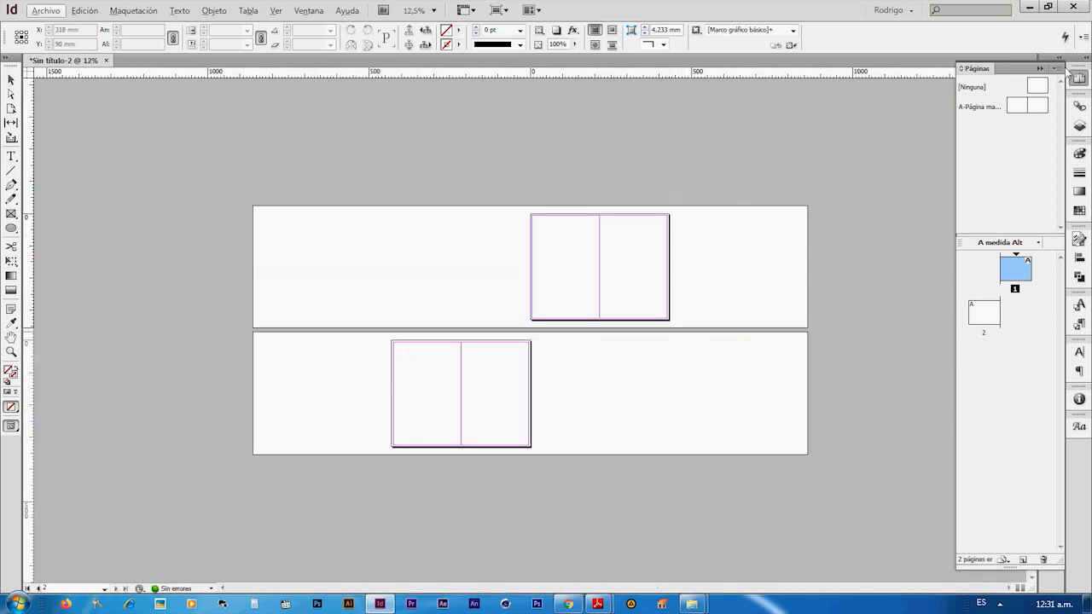
left_click(1056, 69)
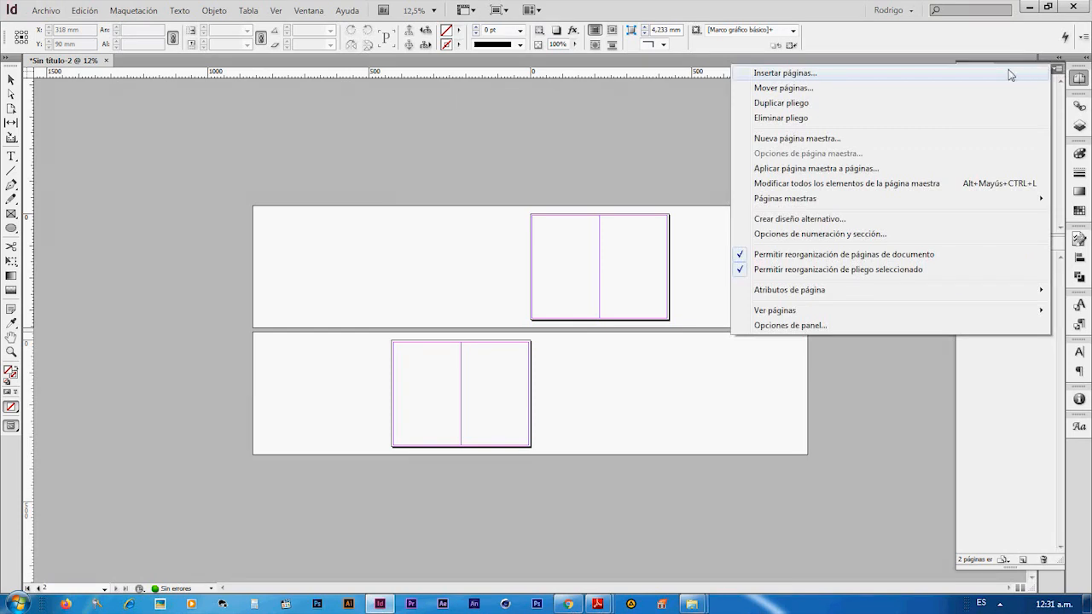
left_click(1011, 75)
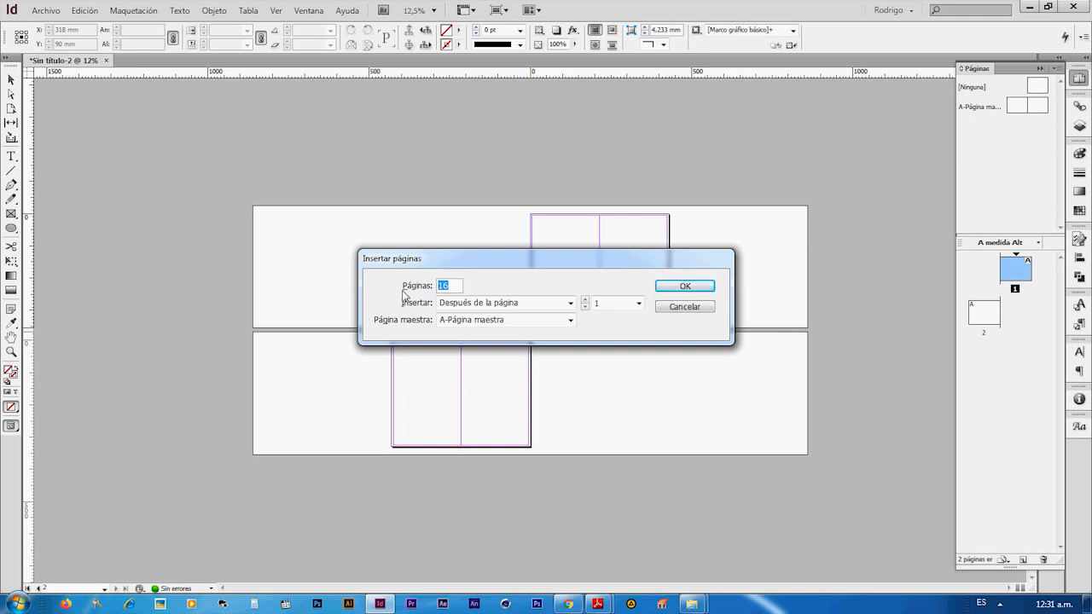
type("1")
left_click(712, 287)
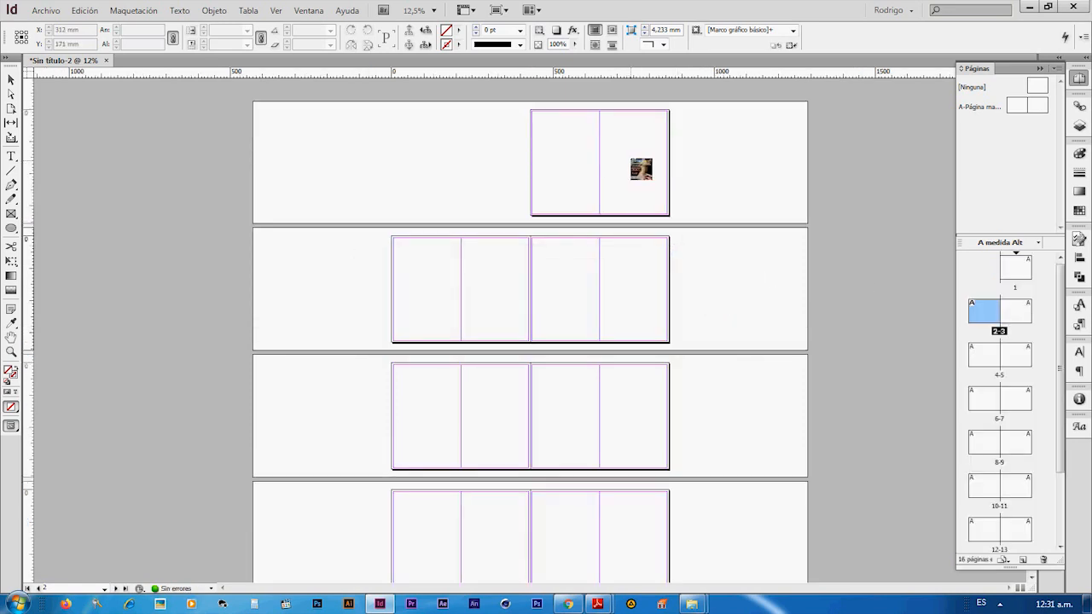
Place the magazine's first 16 pages in ascending order down the outer columns of sheets 1 to 16, with the front cover on sheet 1.
left_click_drag(599, 118, 600, 119)
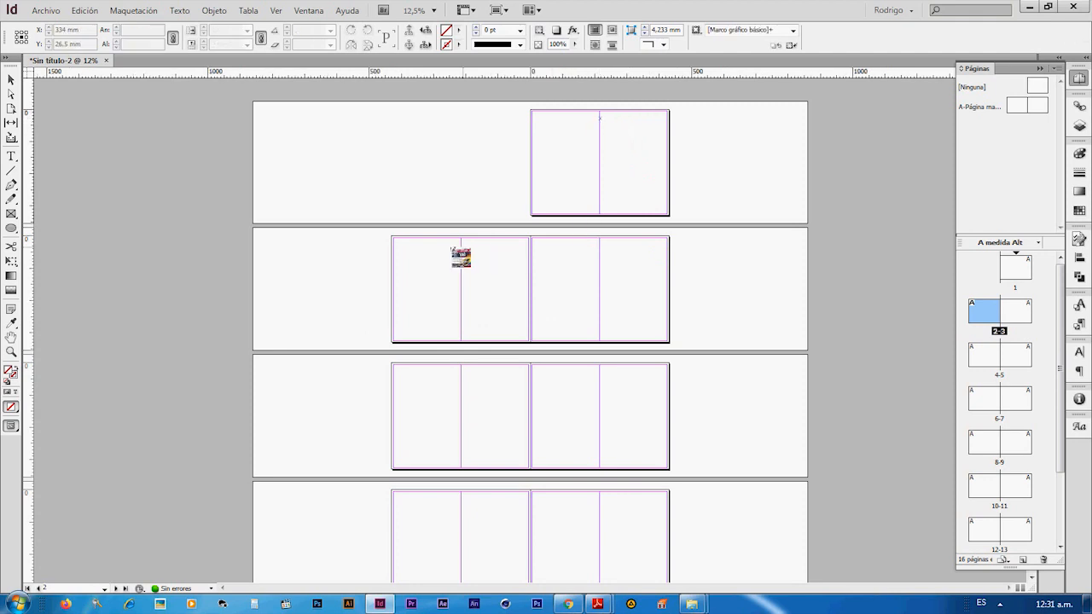
left_click(406, 252)
left_click(614, 252)
left_click(400, 391)
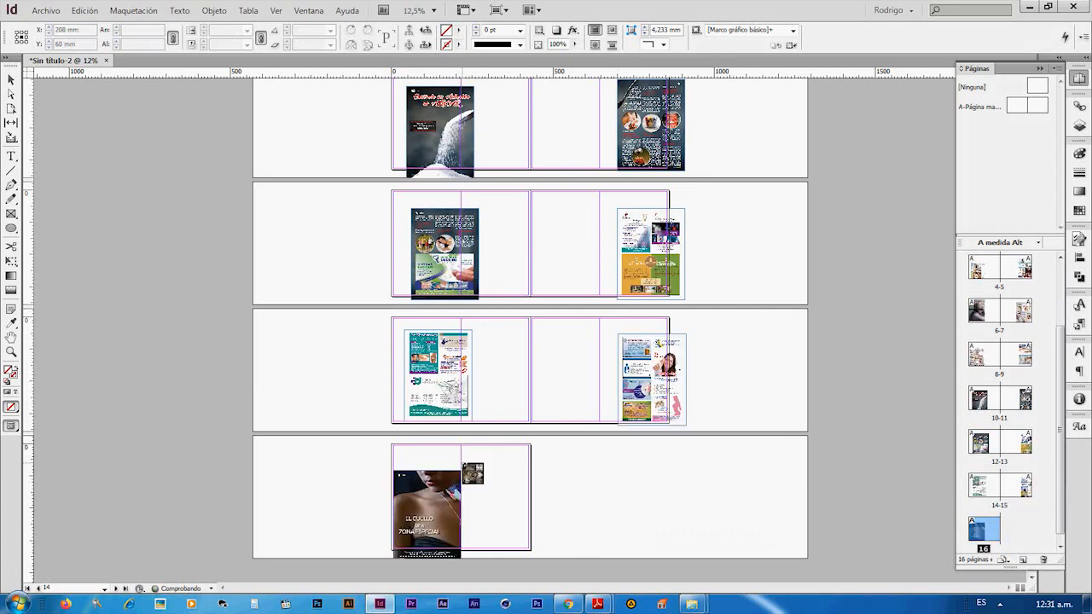
Place the following magazine pages in reverse sheet order into the empty inner columns, from sheet 16 back to sheet 9.
left_click(460, 461)
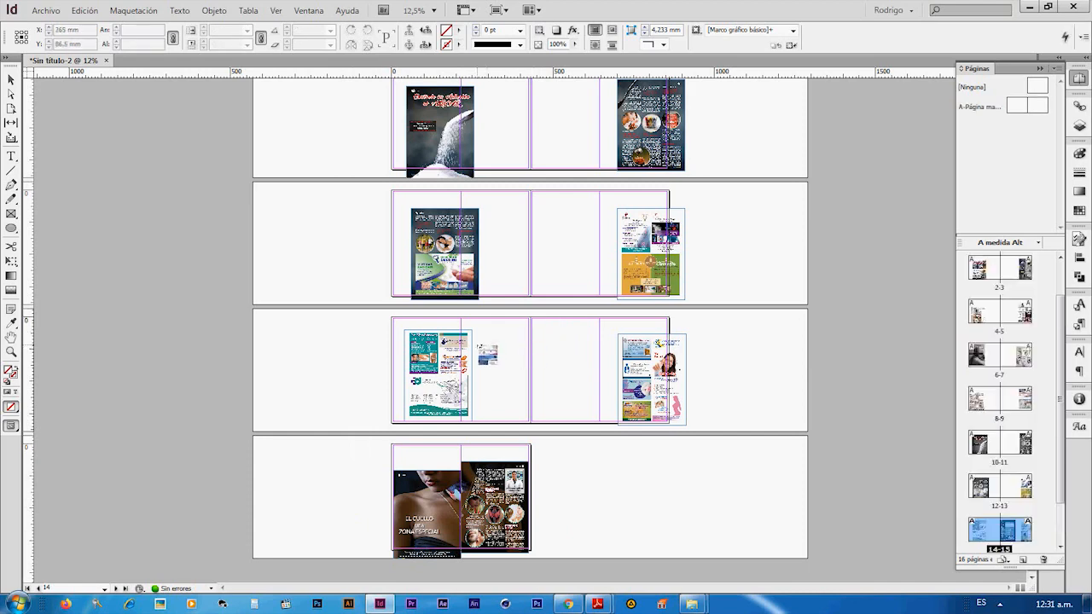
left_click(531, 331)
left_click(476, 344)
left_click(547, 225)
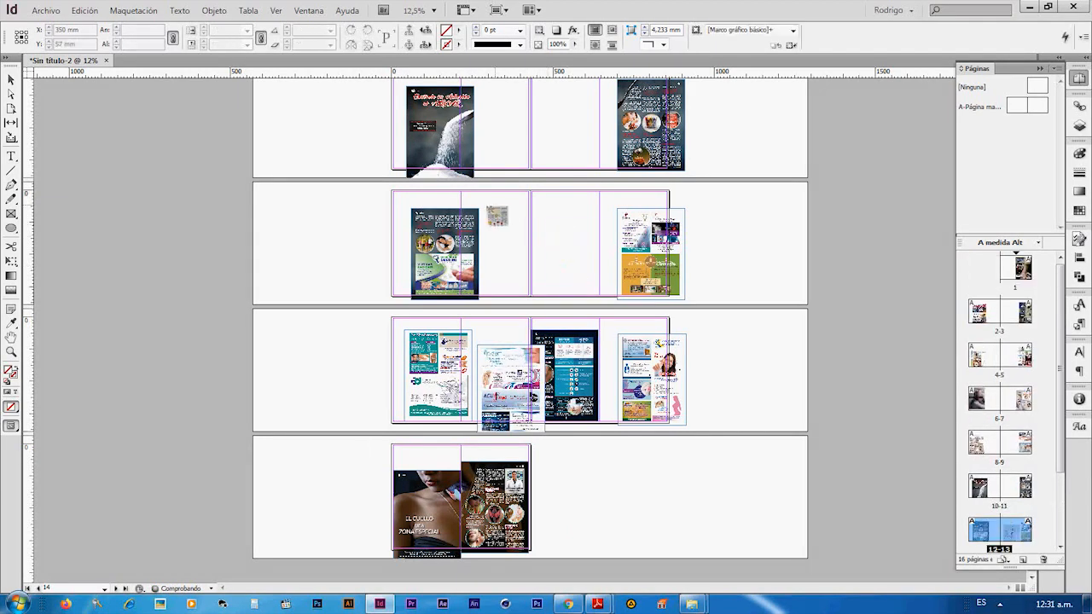
scroll(507, 212, "up", 2)
left_click(544, 190)
scroll(494, 190, "up", 2)
left_click(541, 224)
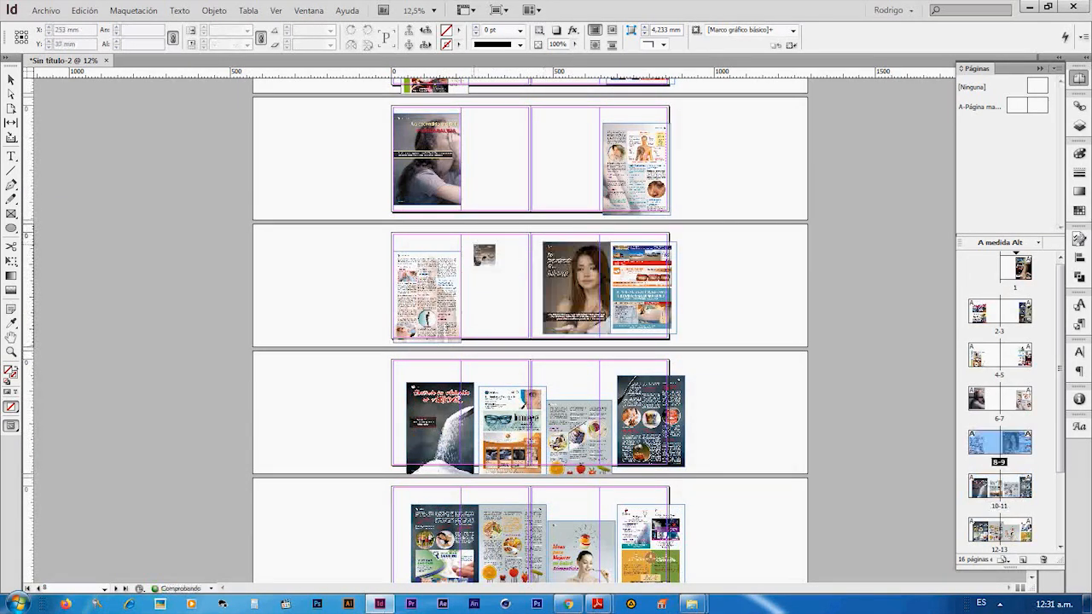
Fill the empty inner columns of sheets 8 back to 1 with the remaining magazine pages, ending with the back cover on sheet 1.
left_click(473, 242)
scroll(512, 205, "up", 4)
left_click(541, 180)
left_click(482, 168)
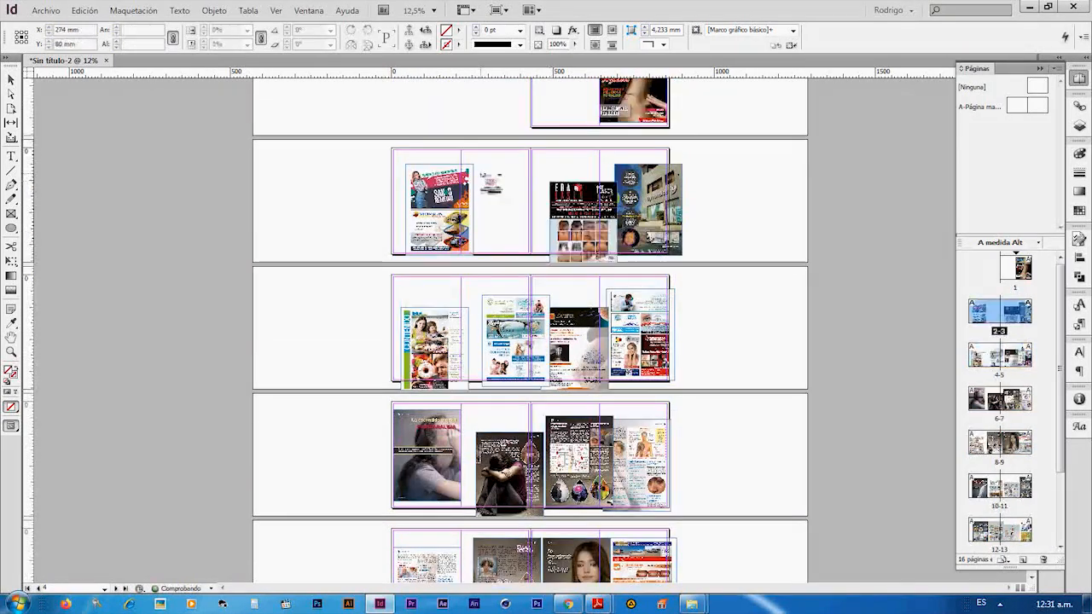
scroll(511, 153, "up", 3)
left_click(535, 134)
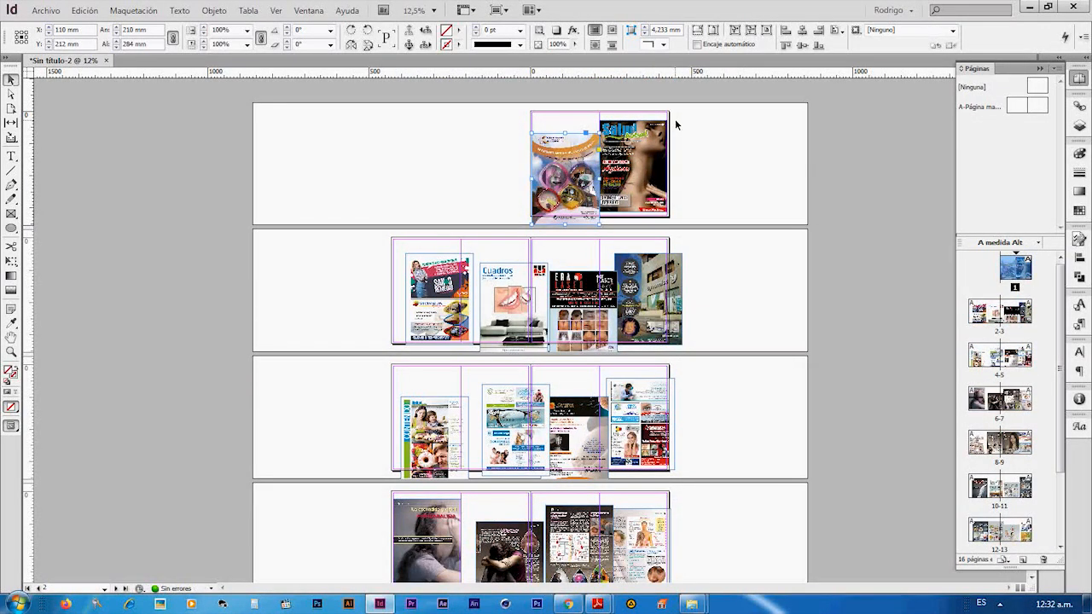
Center the front and back covers vertically on sheet 1, and align the placed pages of the other sheets within their columns.
left_click_drag(753, 148, 505, 170)
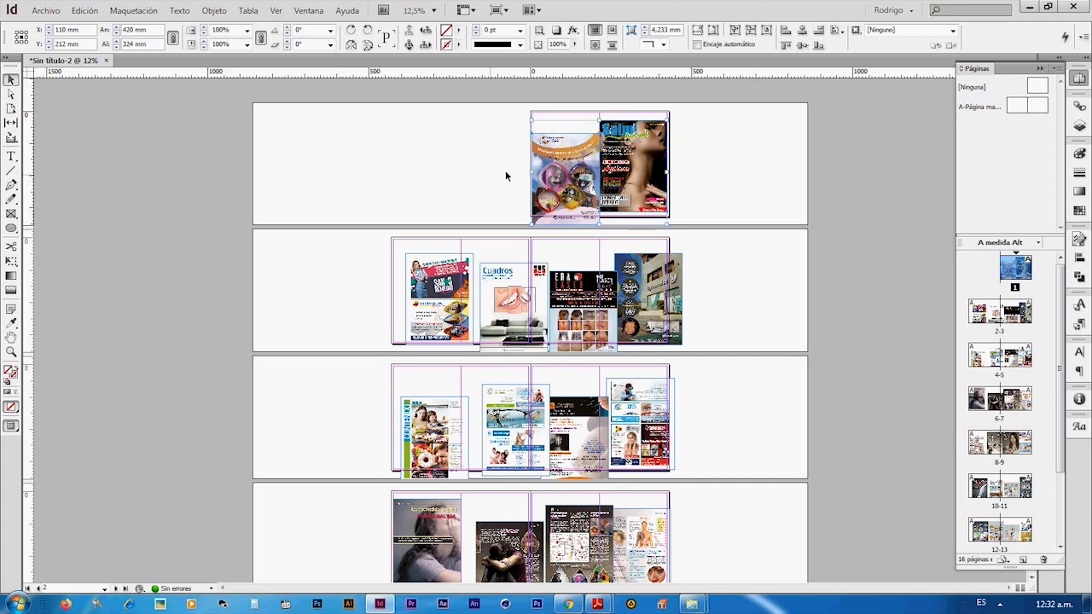
left_click(808, 47)
left_click(673, 151)
key("ctrl+plus")
key("ctrl+plus")
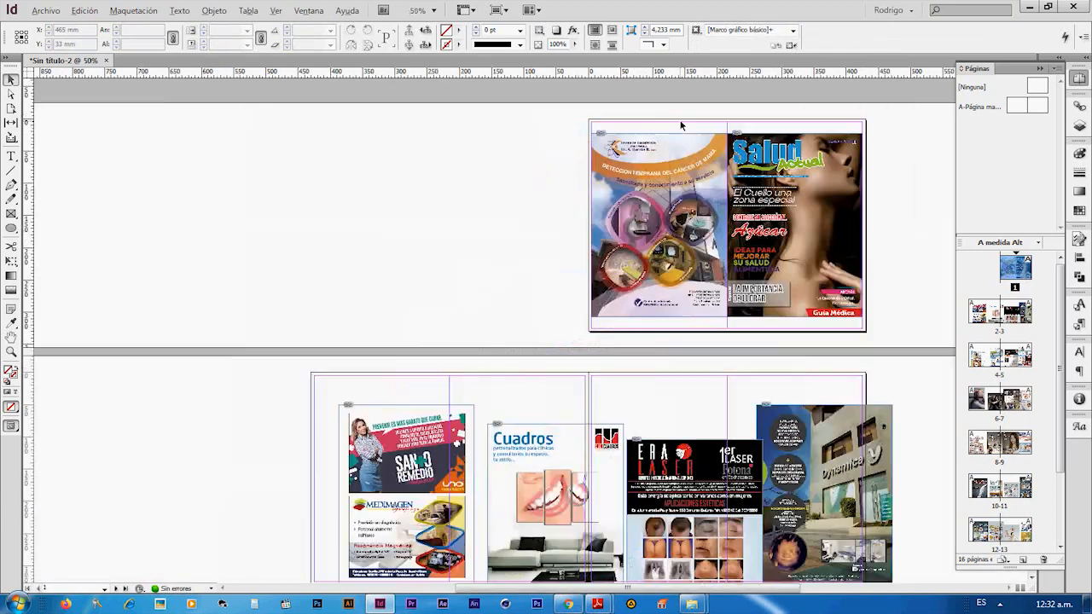
key("ctrl+minus")
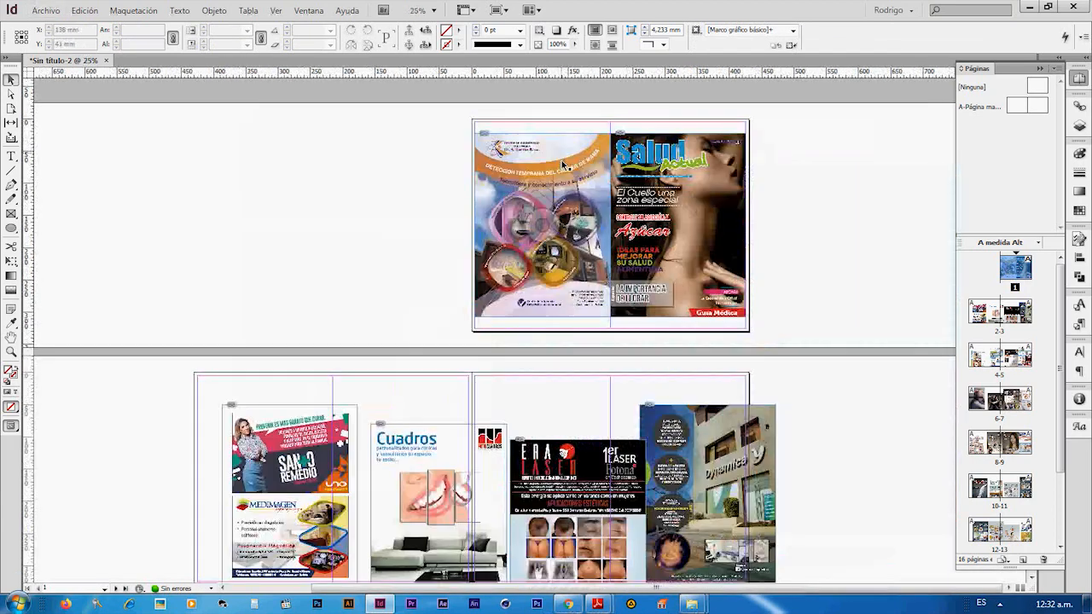
left_click(570, 162)
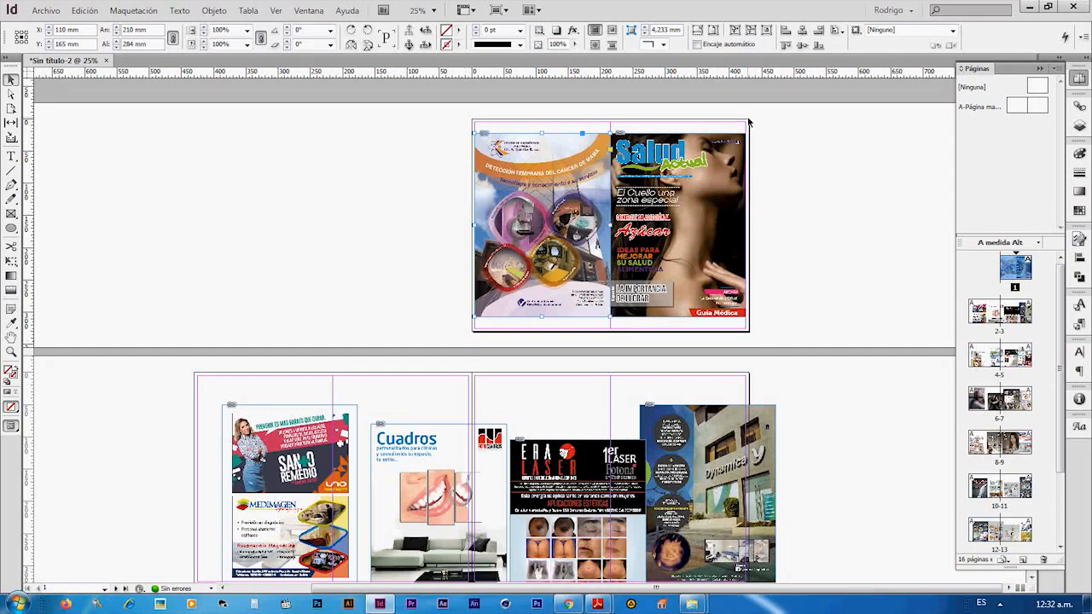
left_click(802, 46)
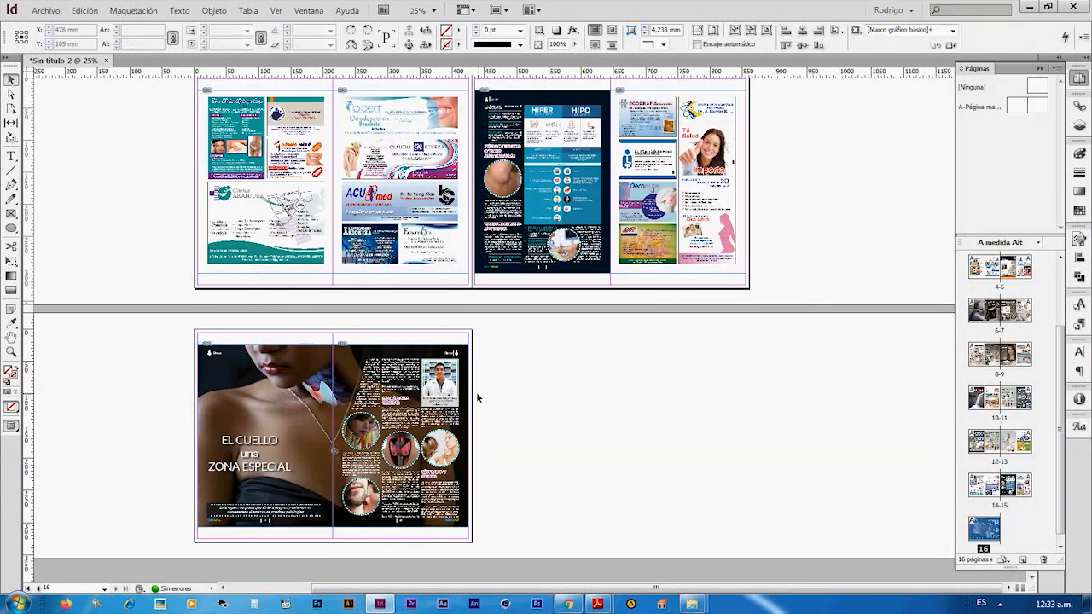
Examine the imposed sheets from 1 to 16 for page alignment and order.
scroll(476, 391, "down", 1)
scroll(624, 448, "up", 4)
scroll(643, 461, "up", 3)
scroll(643, 462, "down", 1)
scroll(643, 461, "down", 3)
scroll(643, 461, "up", 2)
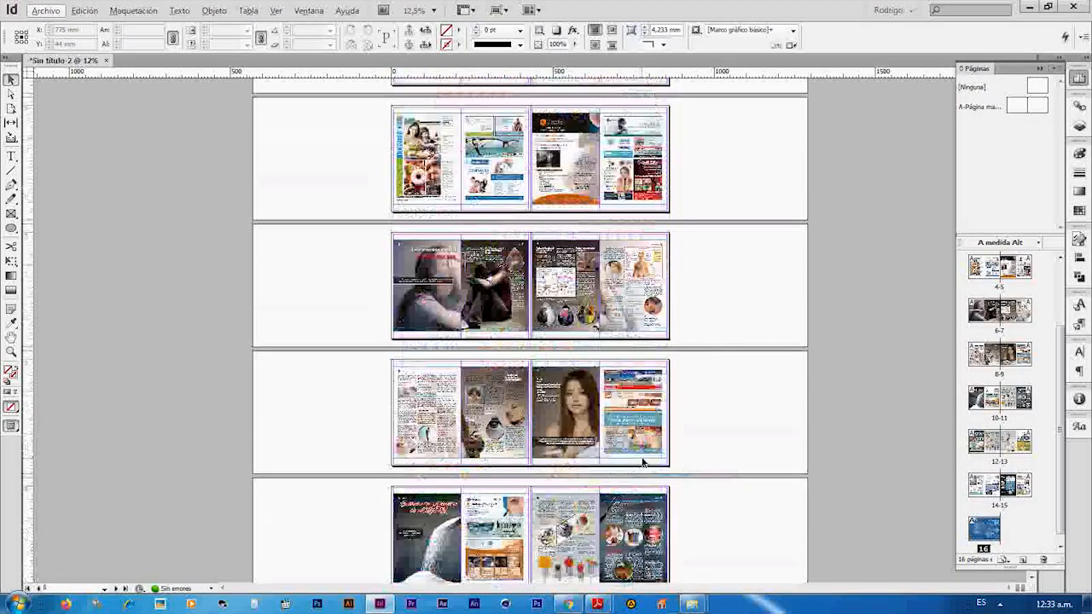
scroll(643, 461, "up", 2)
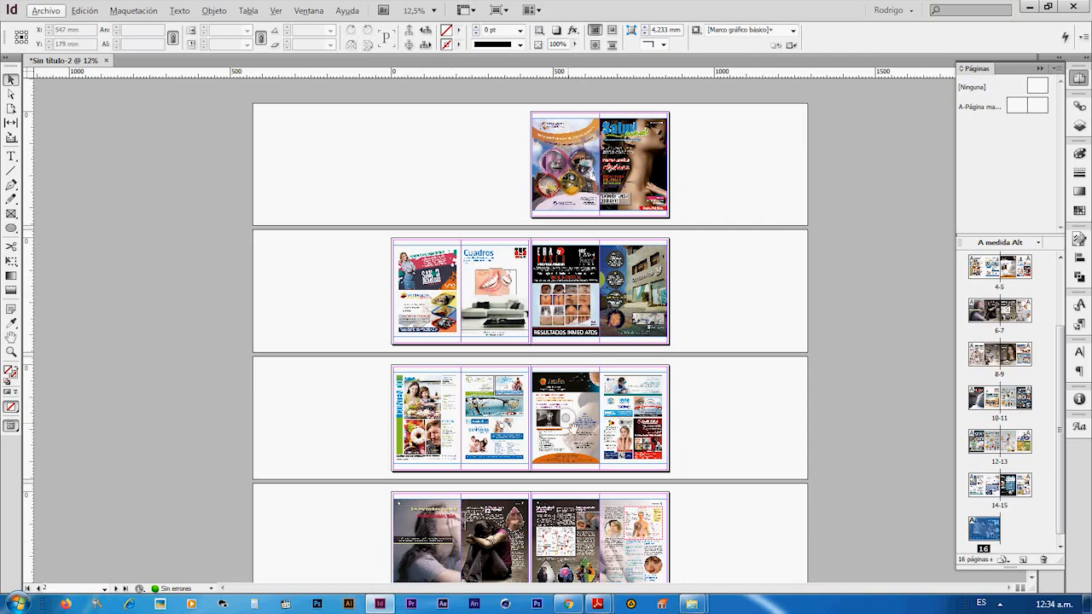
scroll(569, 426, "down", 10)
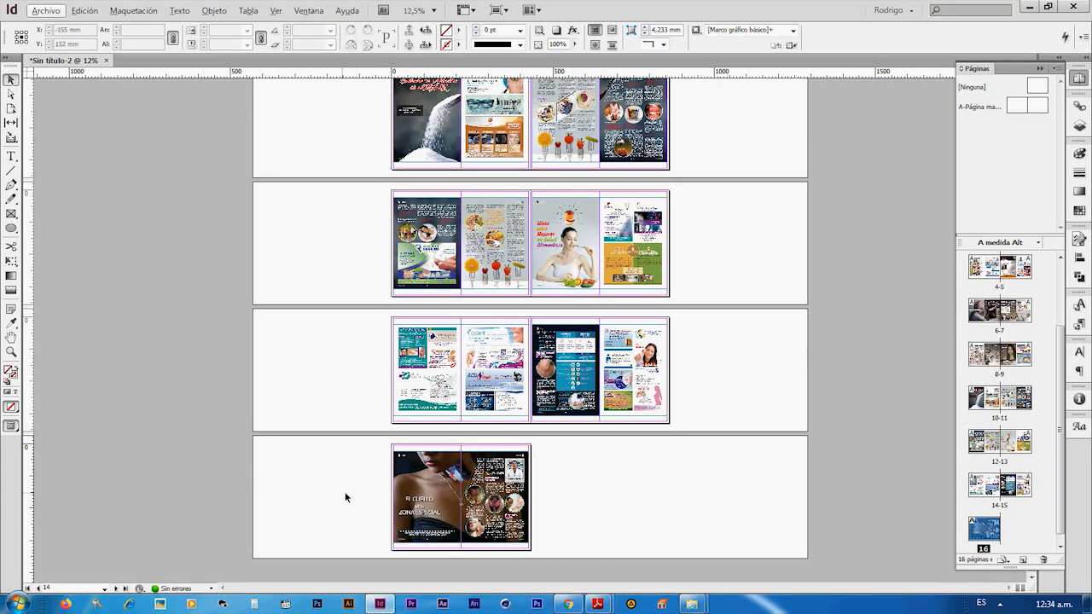
scroll(461, 484, "up", 3)
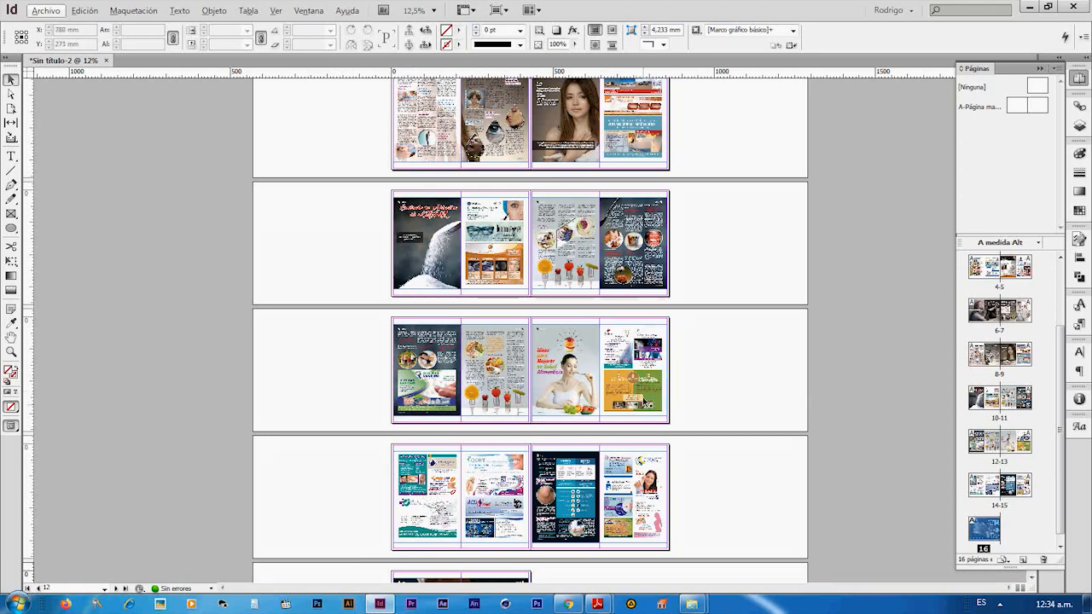
scroll(418, 494, "up", 10)
Start exporting the document to the desktop as an Adobe PDF (Imprimir) file named Revista armado pliego.
left_click(39, 13)
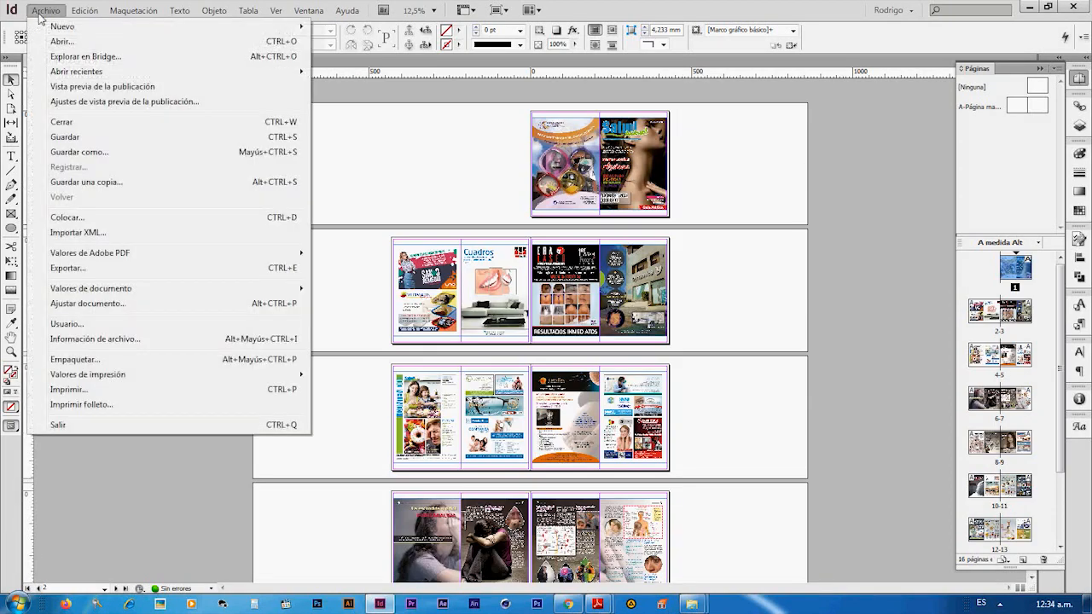
left_click(92, 268)
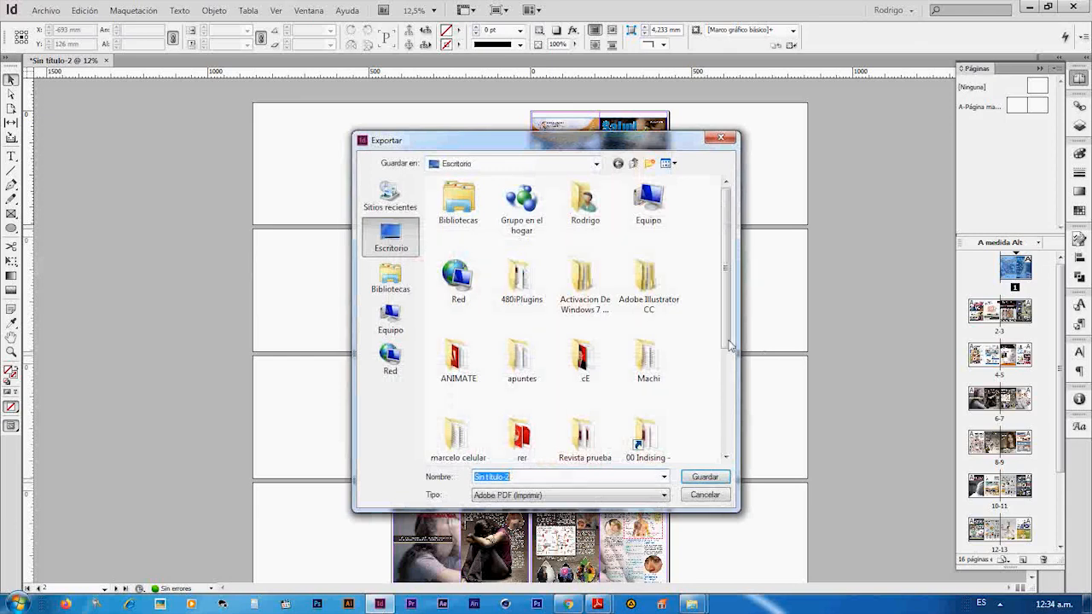
left_click(689, 339)
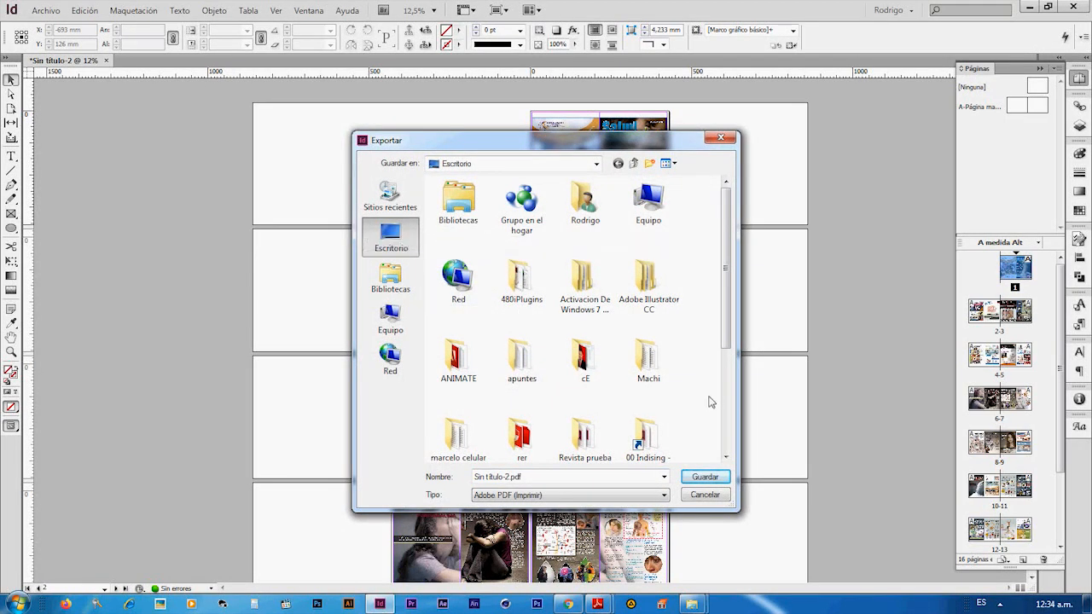
scroll(711, 401, "down", 3)
double_click(550, 477)
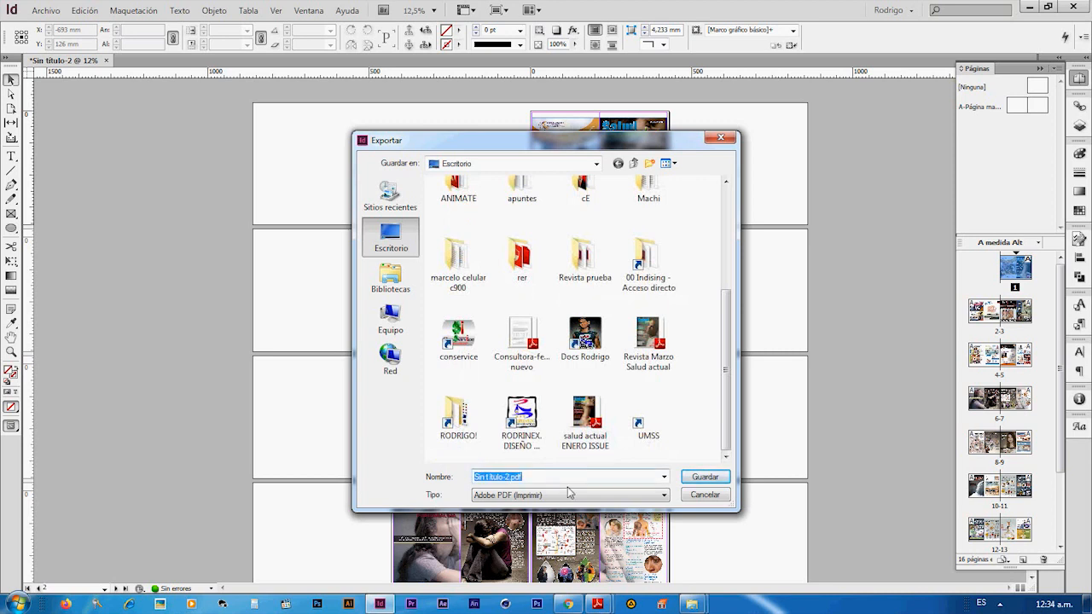
type("Revista armado pliego")
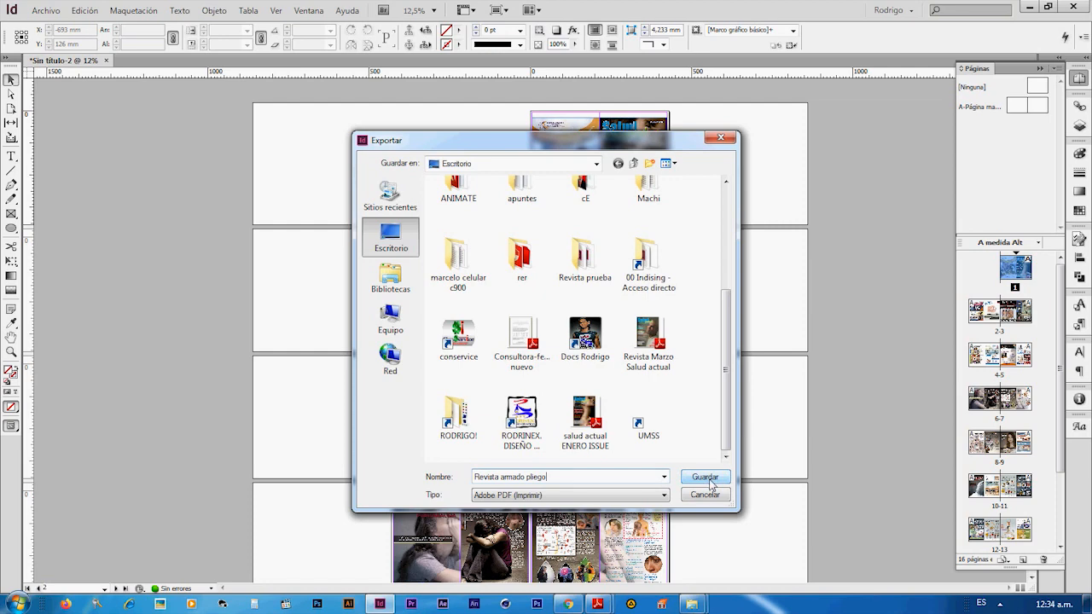
left_click(704, 477)
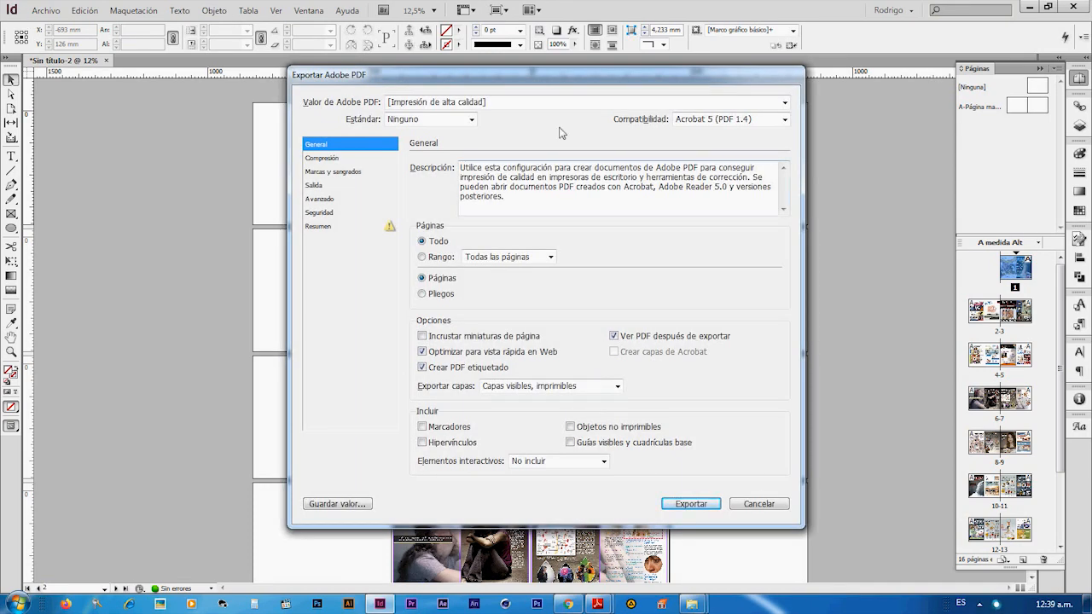
Export all pages as single pages with the [Impresión de alta calidad] PDF preset.
left_click(489, 104)
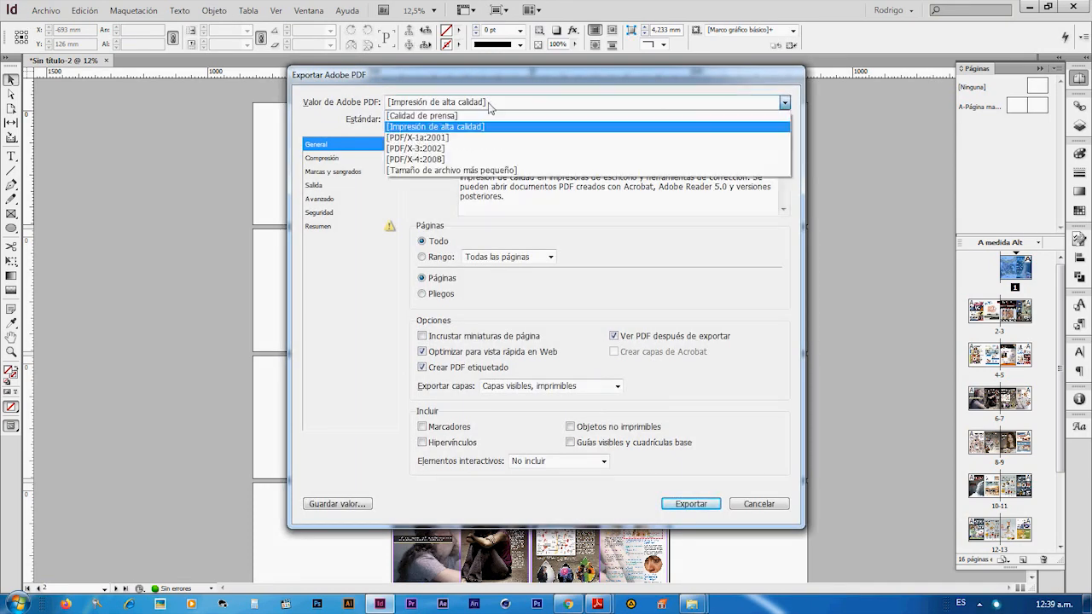
left_click(434, 127)
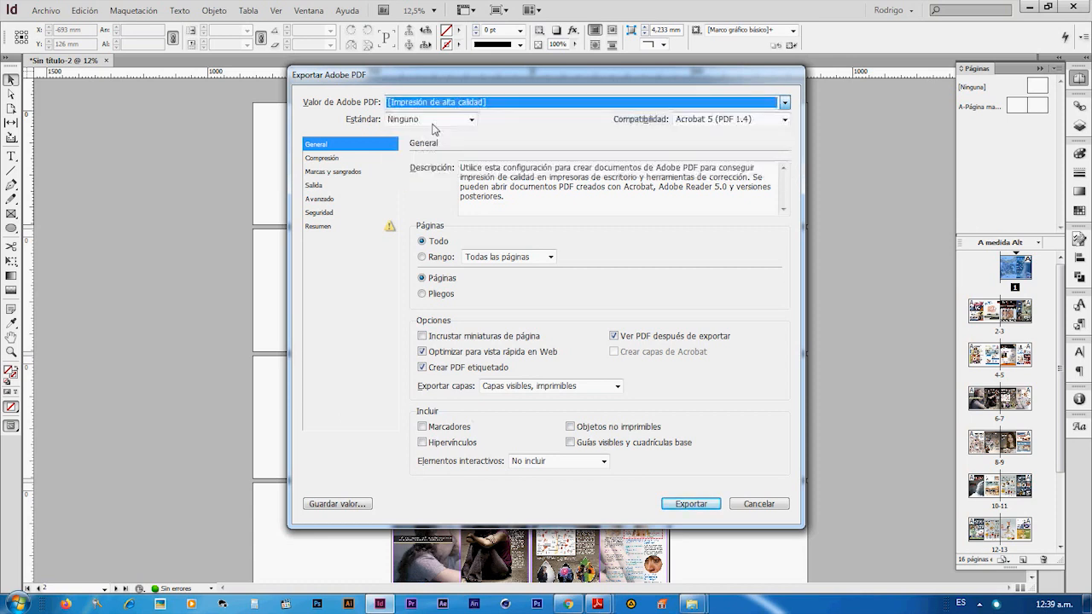
left_click(430, 104)
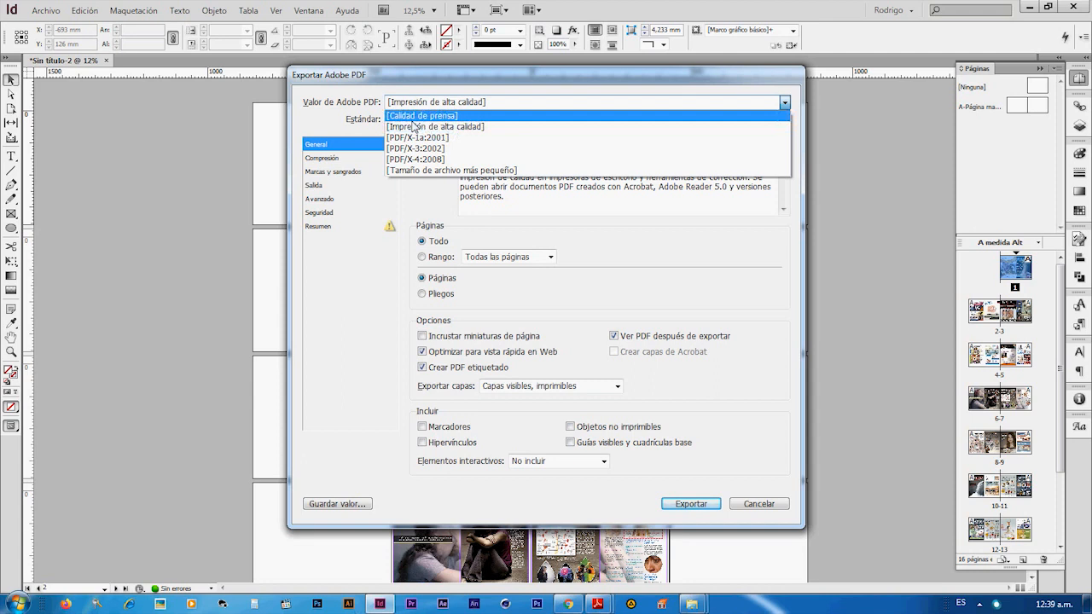
left_click(428, 128)
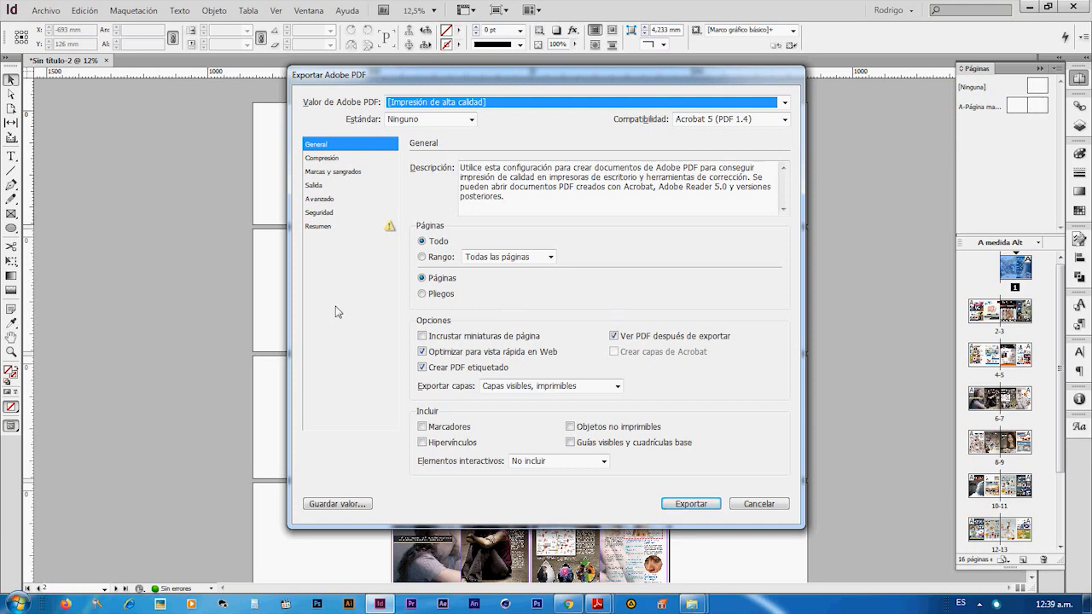
left_click(689, 504)
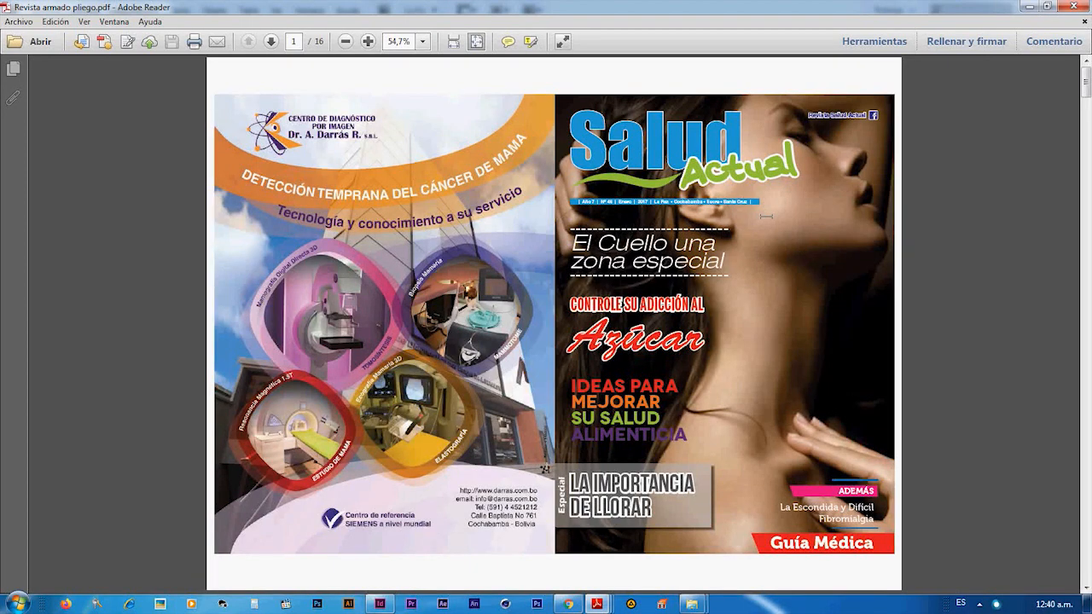
Review the exported Revista armado pliego PDF in Adobe Reader from the cover sheet through sheet 16 and back.
scroll(766, 216, "down", 1)
scroll(519, 243, "up", 1)
scroll(697, 227, "down", 4)
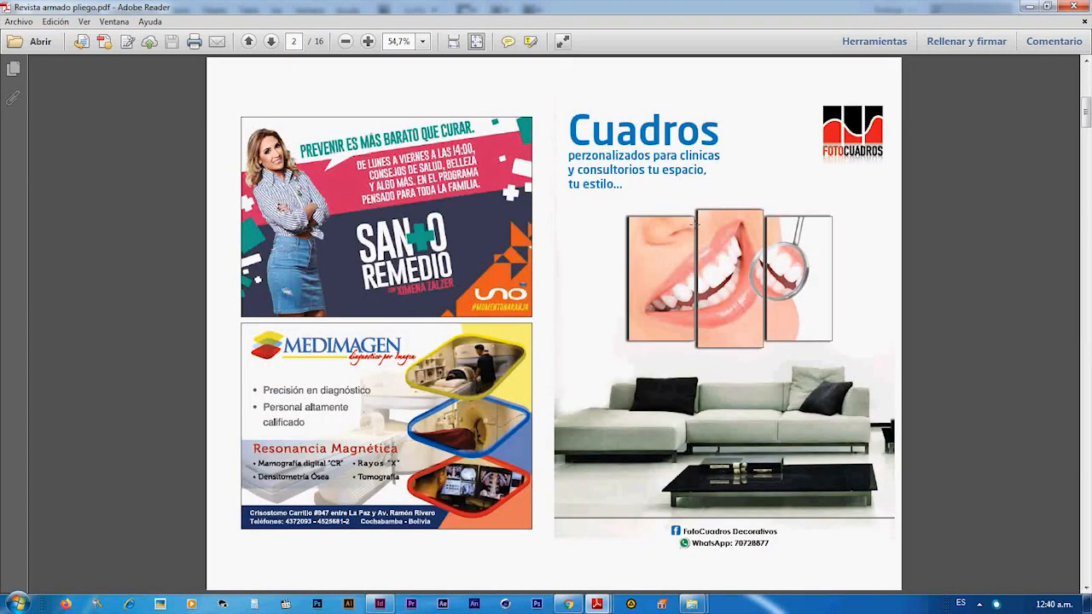
scroll(695, 223, "down", 3)
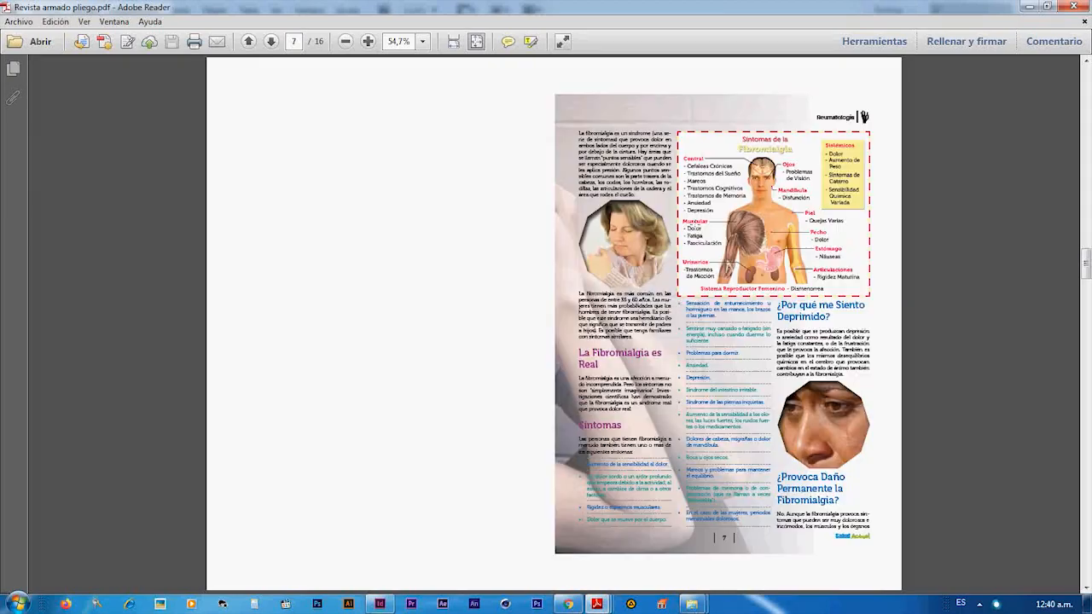
scroll(695, 223, "down", 3)
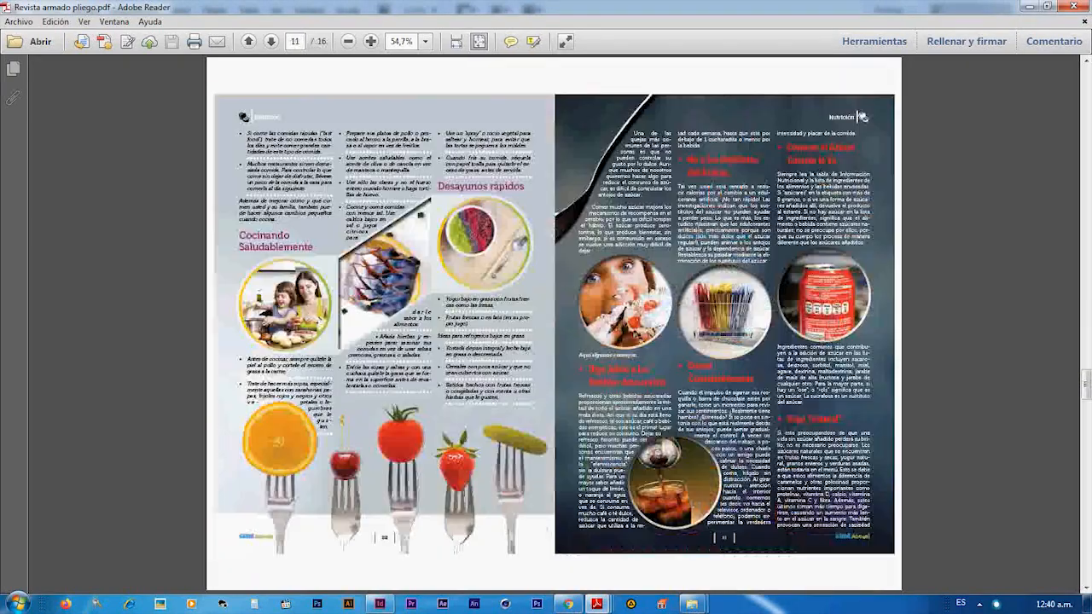
scroll(554, 324, "down", 3)
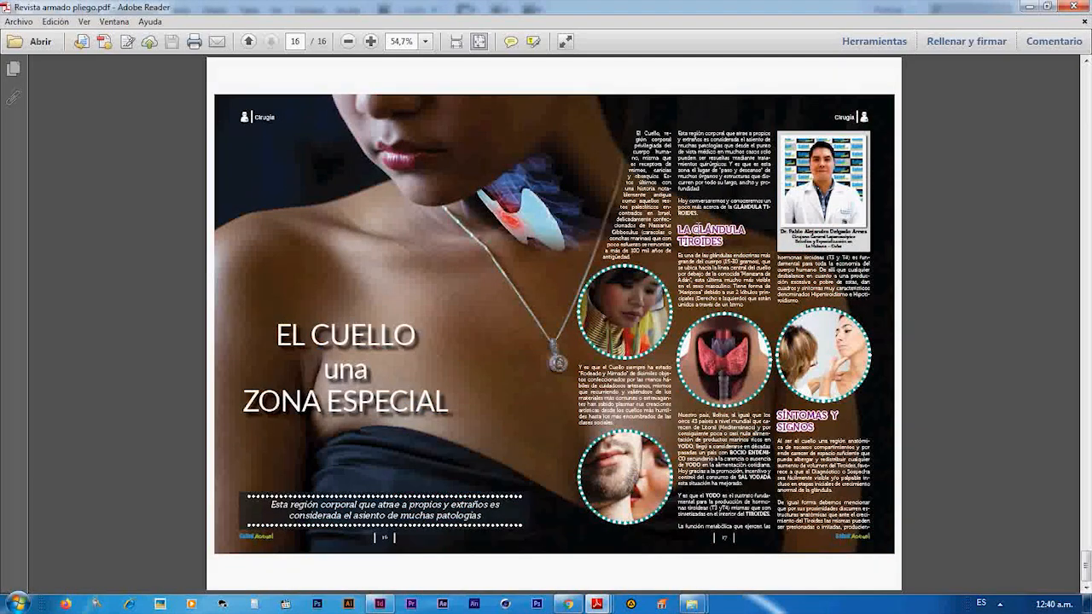
scroll(697, 229, "up", 4)
scroll(697, 229, "up", 5)
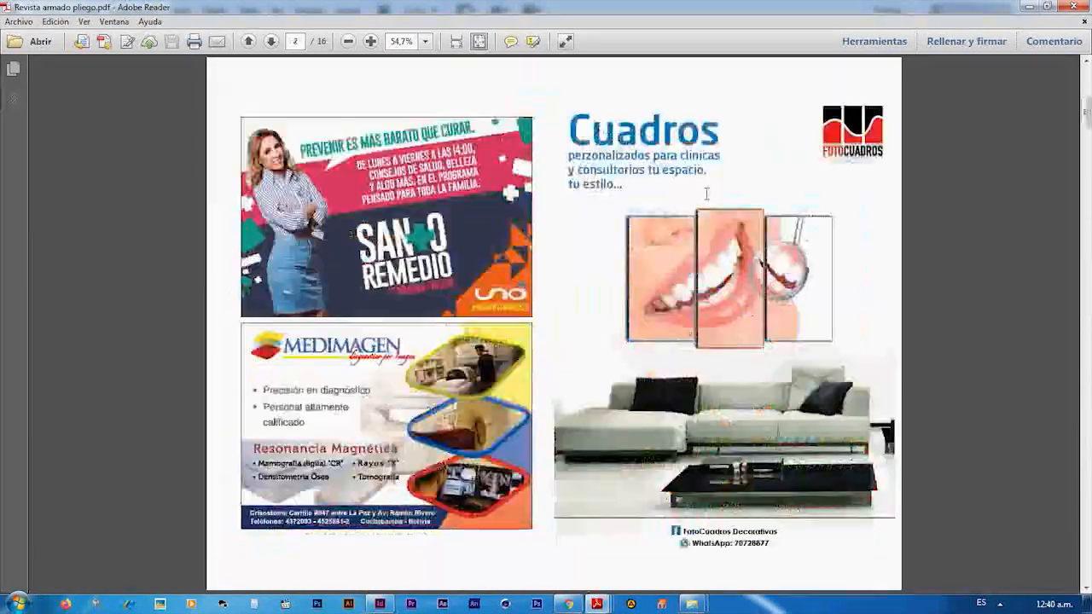